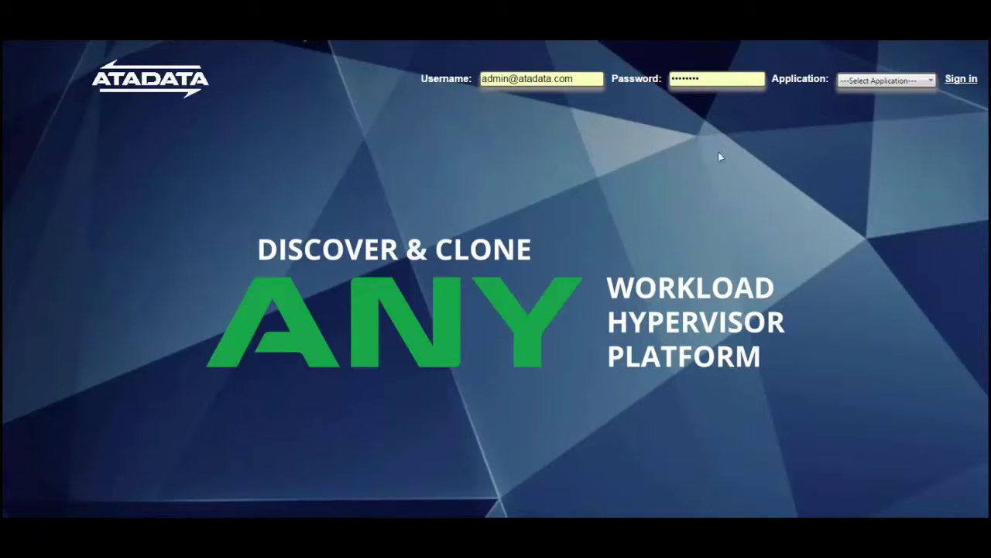
Sign in choosing ATAmotion as the application, then scroll through the No Data dashboard statistics.
{"action": "left_click", "coordinate": [882, 80]}
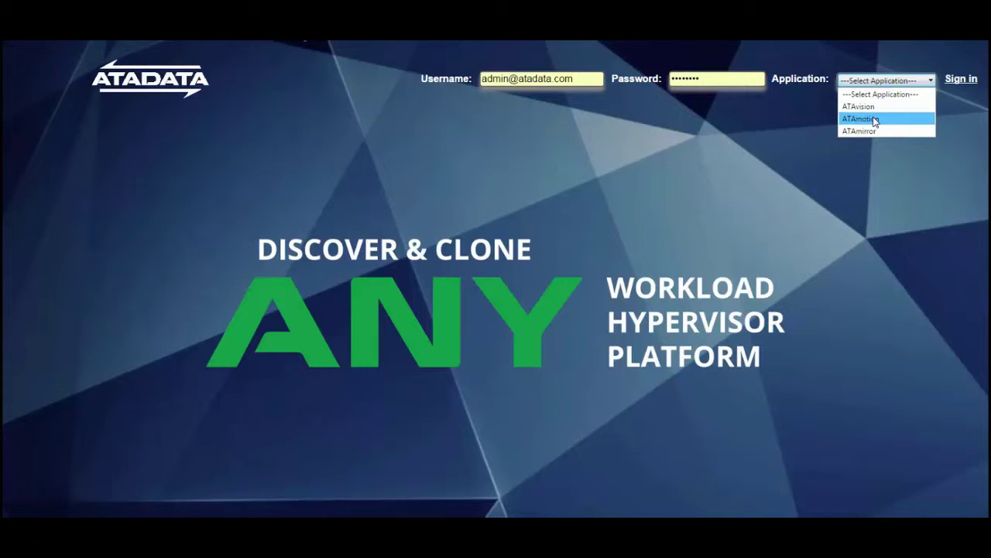
{"action": "left_click", "coordinate": [875, 118]}
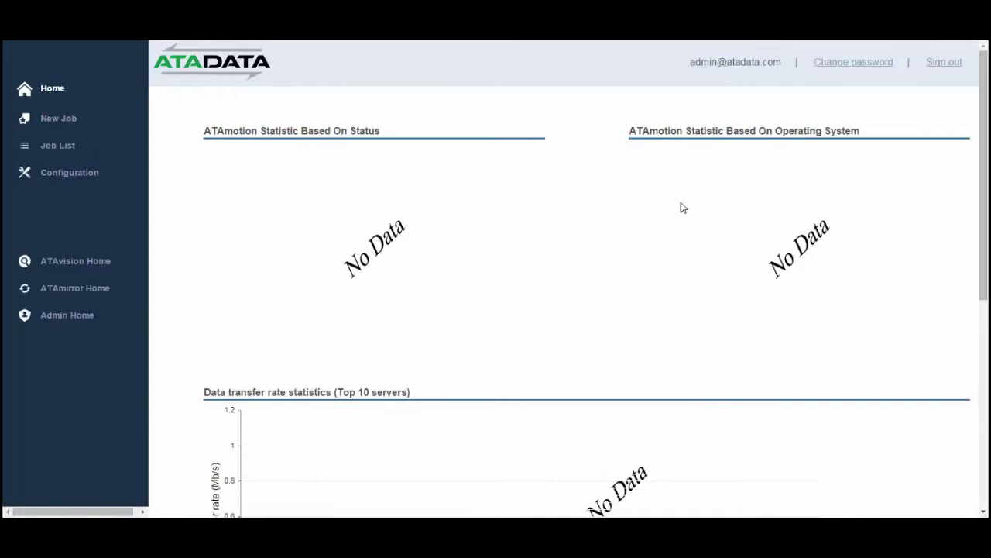
{"action": "scroll", "coordinate": [682, 207], "scroll_direction": "down", "scroll_amount": 1}
{"action": "scroll", "coordinate": [682, 207], "scroll_direction": "down", "scroll_amount": 5}
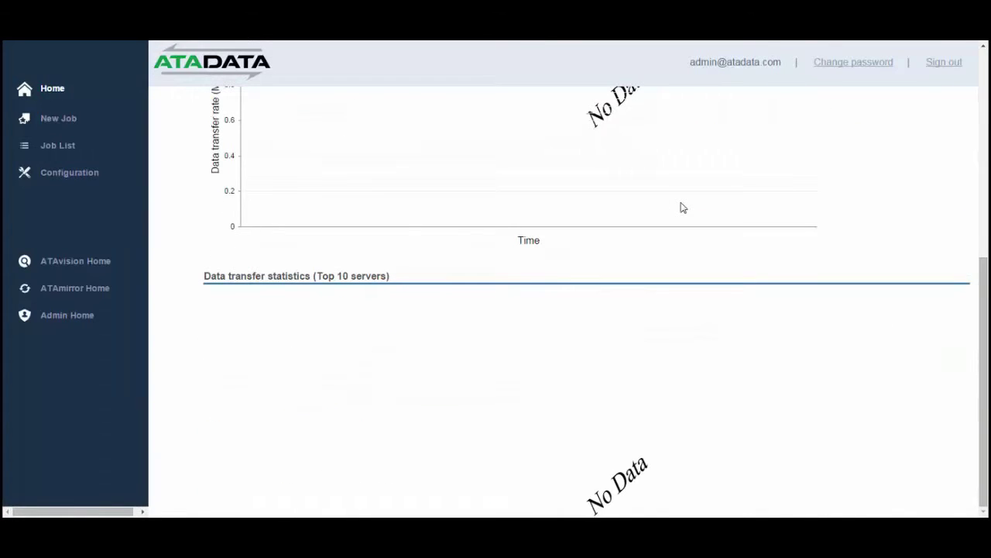
{"action": "scroll", "coordinate": [681, 206], "scroll_direction": "up", "scroll_amount": 6}
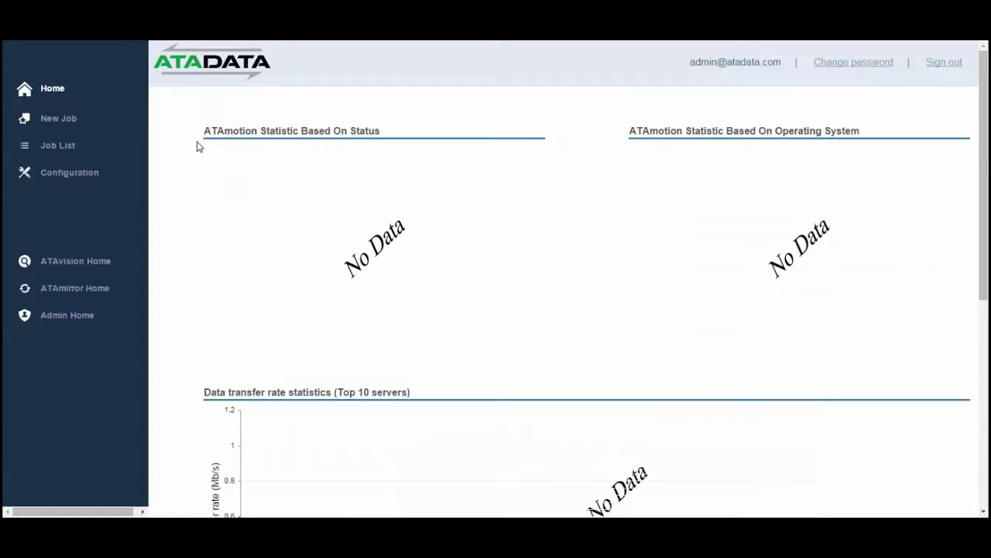
Start a new job with OS WINDOWS, job type Migration, infrastructure CLOUD, platform PROFITBRICKS.
{"action": "left_click", "coordinate": [67, 120]}
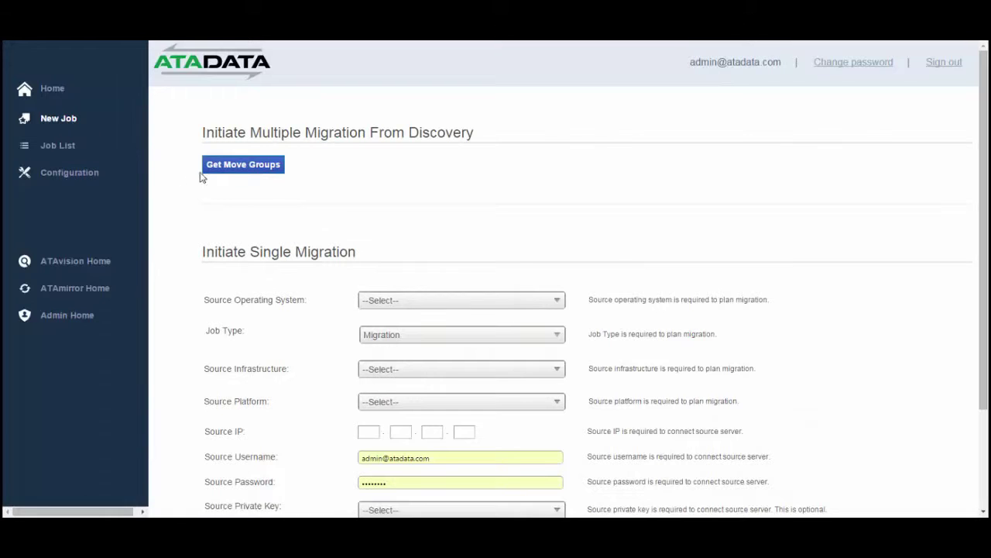
{"action": "scroll", "coordinate": [565, 222], "scroll_direction": "down", "scroll_amount": 3}
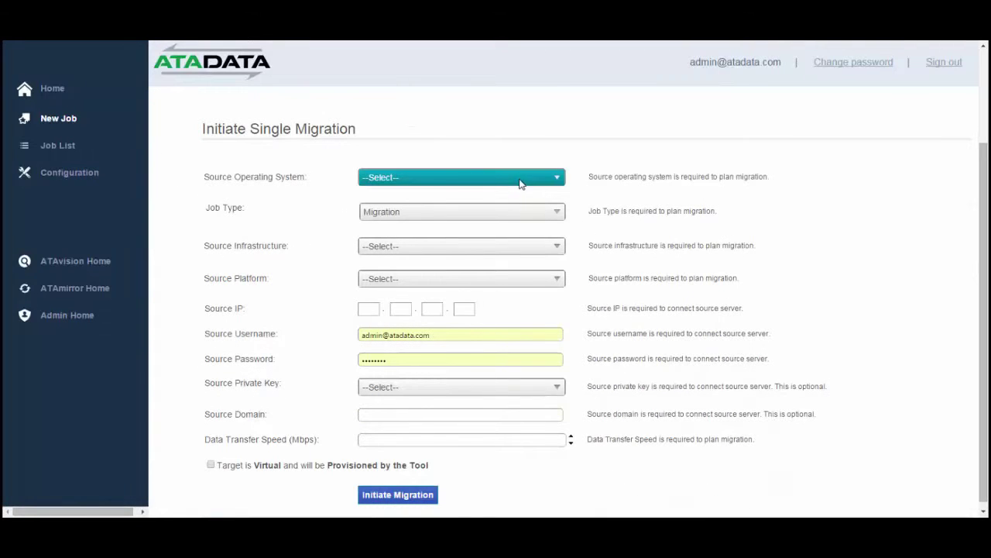
{"action": "left_click", "coordinate": [522, 182]}
{"action": "left_click", "coordinate": [424, 226]}
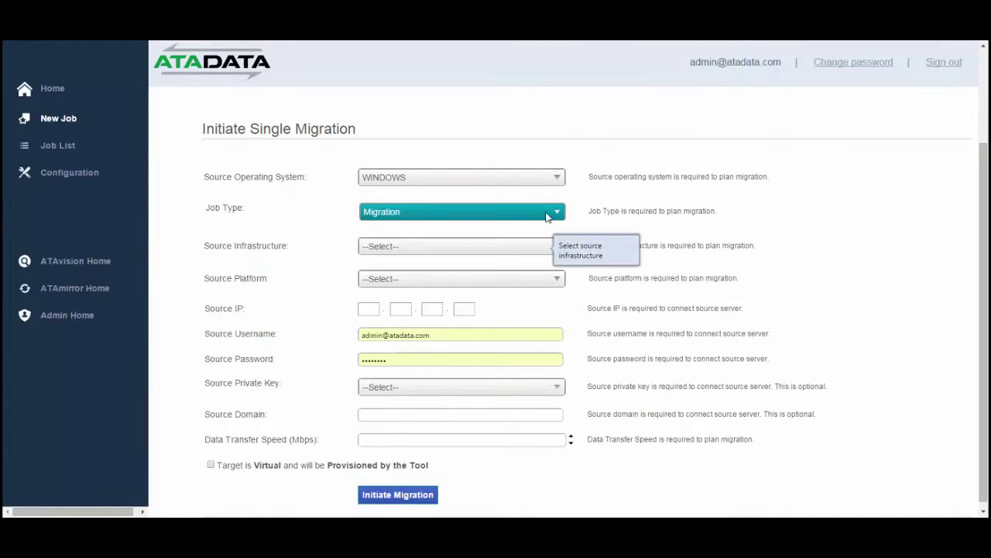
{"action": "left_click", "coordinate": [549, 213]}
{"action": "left_click", "coordinate": [424, 248]}
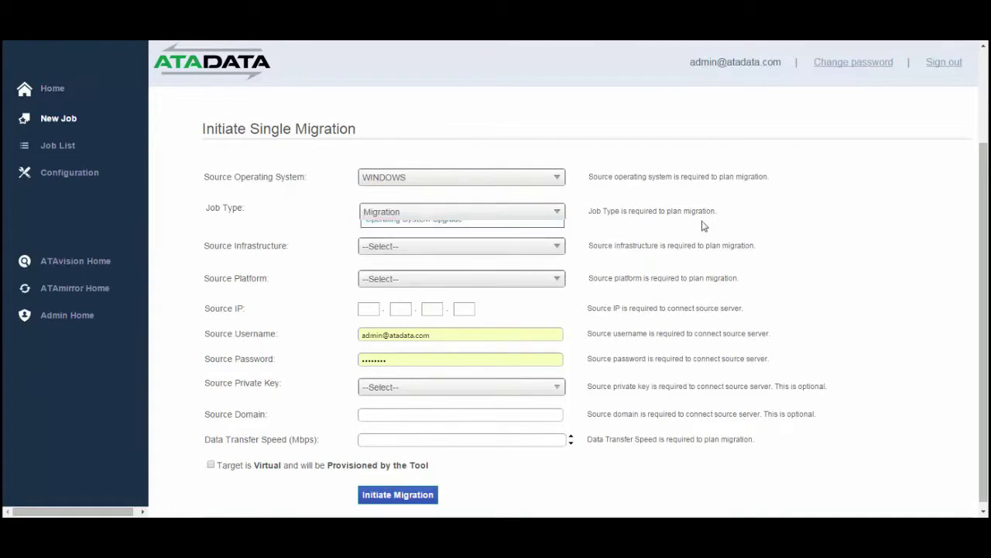
{"action": "left_click", "coordinate": [536, 248]}
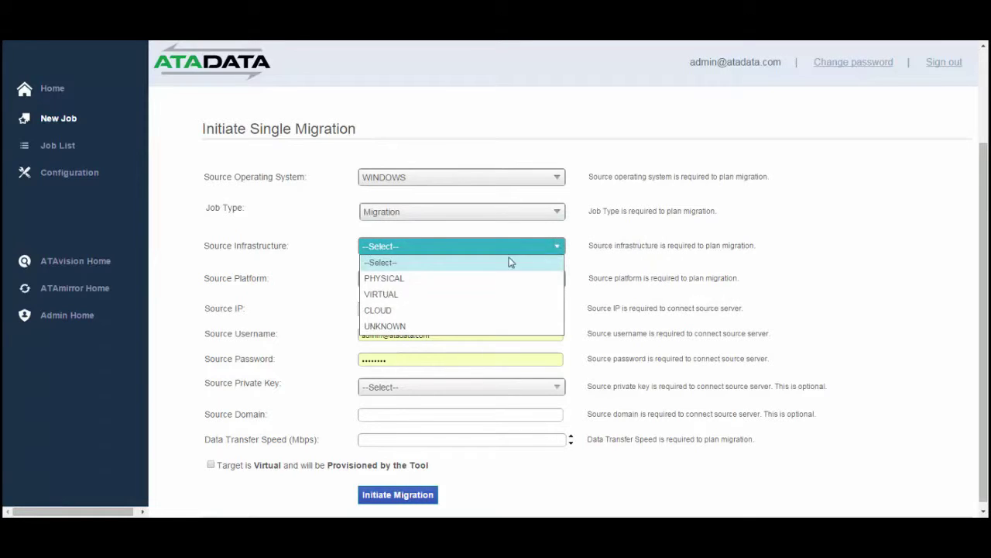
{"action": "left_click", "coordinate": [412, 310]}
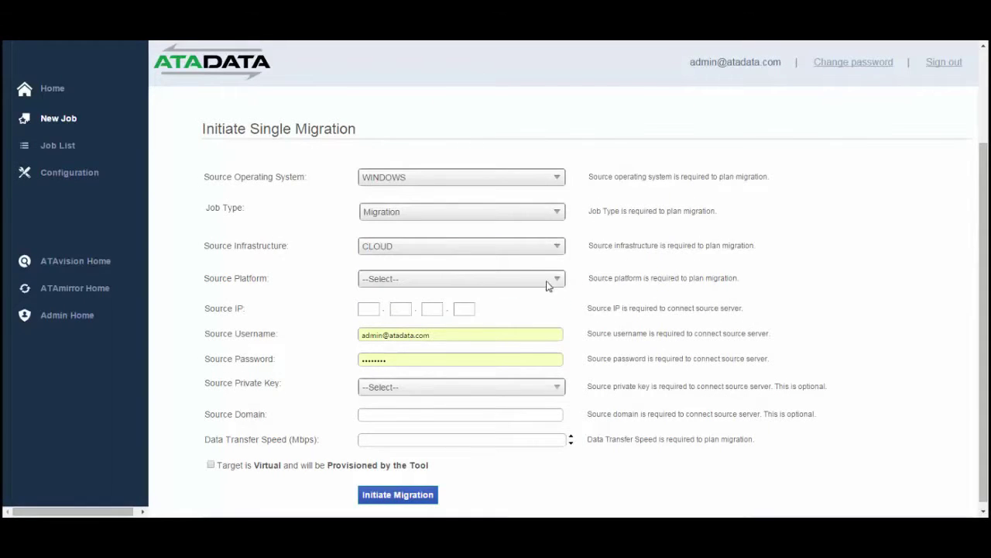
{"action": "left_click", "coordinate": [542, 285]}
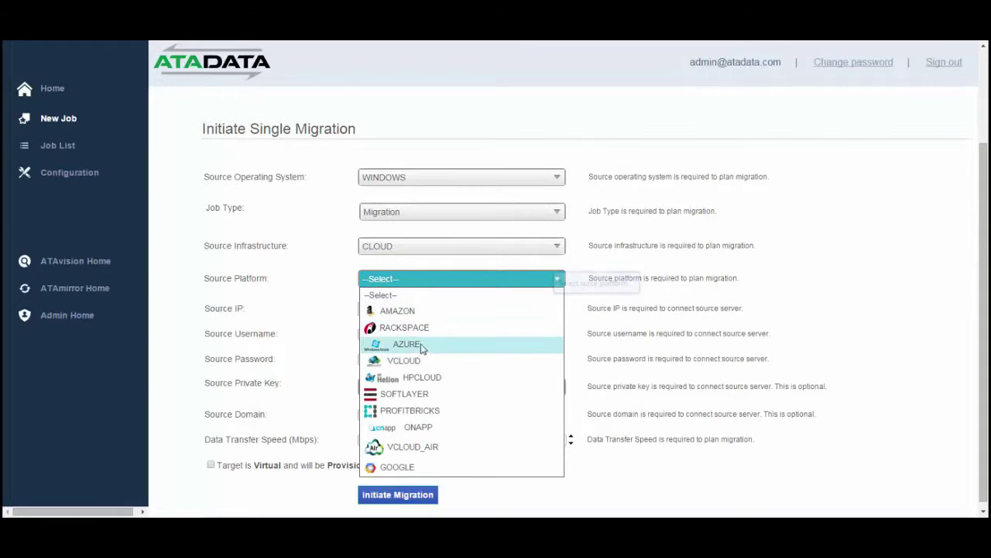
{"action": "left_click", "coordinate": [419, 413]}
{"action": "left_click", "coordinate": [418, 415]}
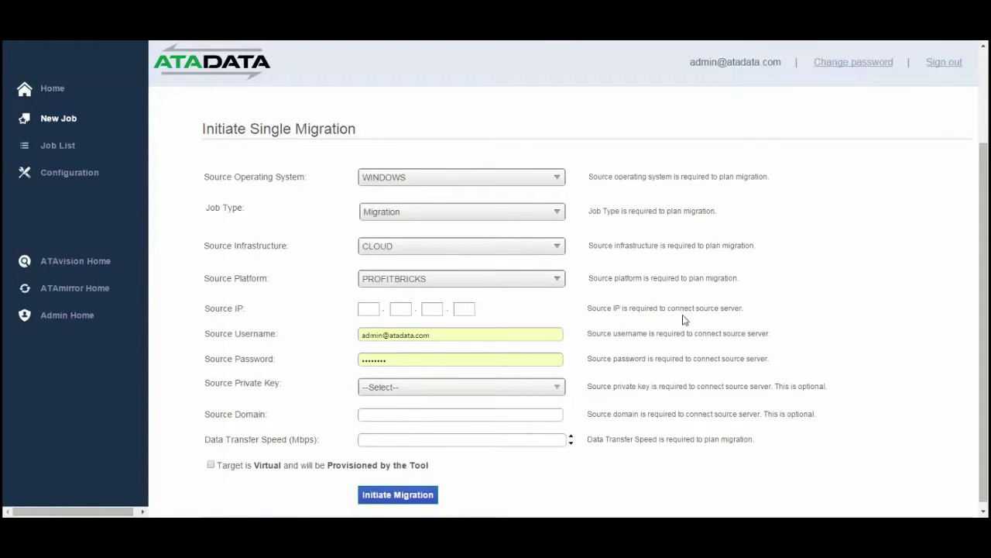
Enter source IP 208.94.38.239, user Administrator, its password and speed 300, then initiate migration.
{"action": "left_click", "coordinate": [362, 312]}
{"action": "type", "text": "208.94.38.239"}
{"action": "key", "text": "Tab"}
{"action": "type", "text": "A"}
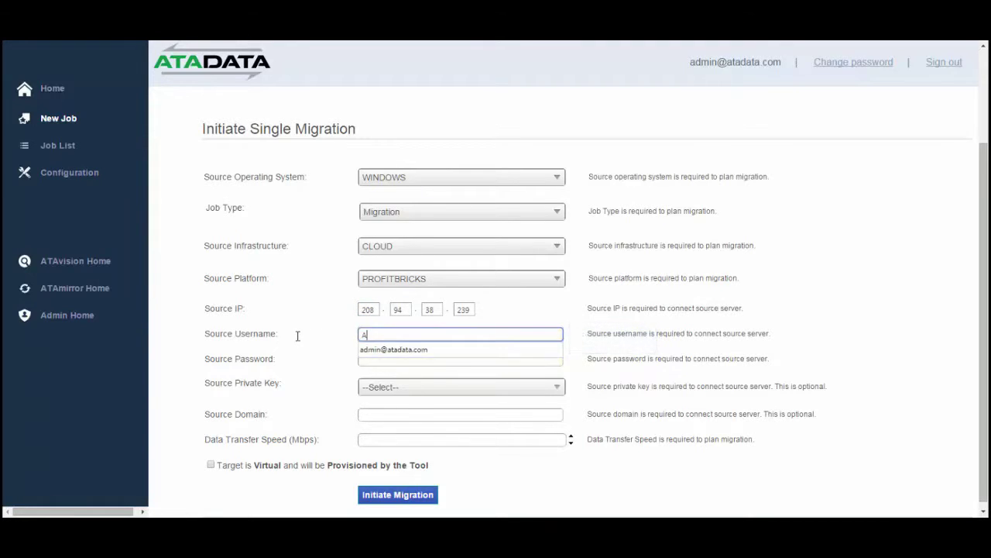
{"action": "type", "text": "dminist"}
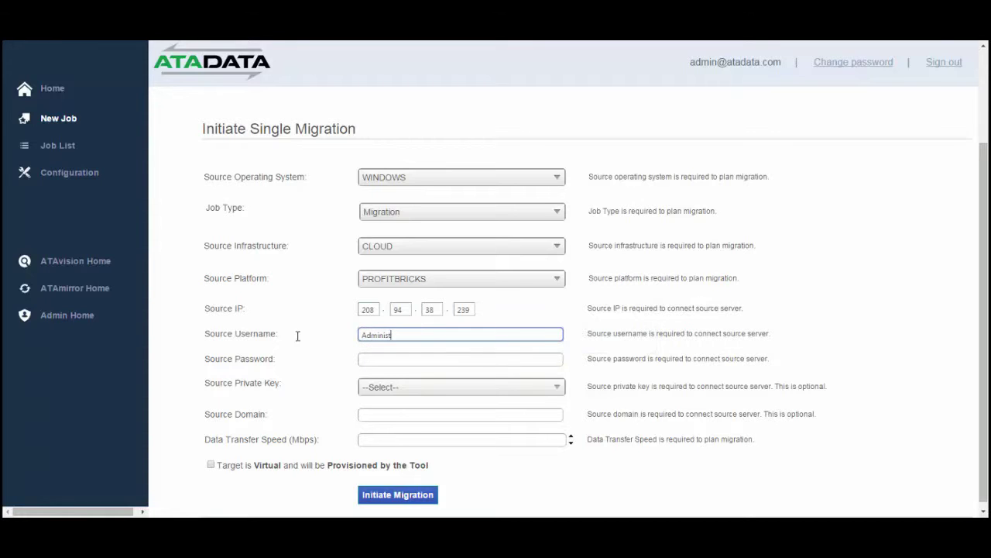
{"action": "type", "text": "rator"}
{"action": "key", "text": "Tab"}
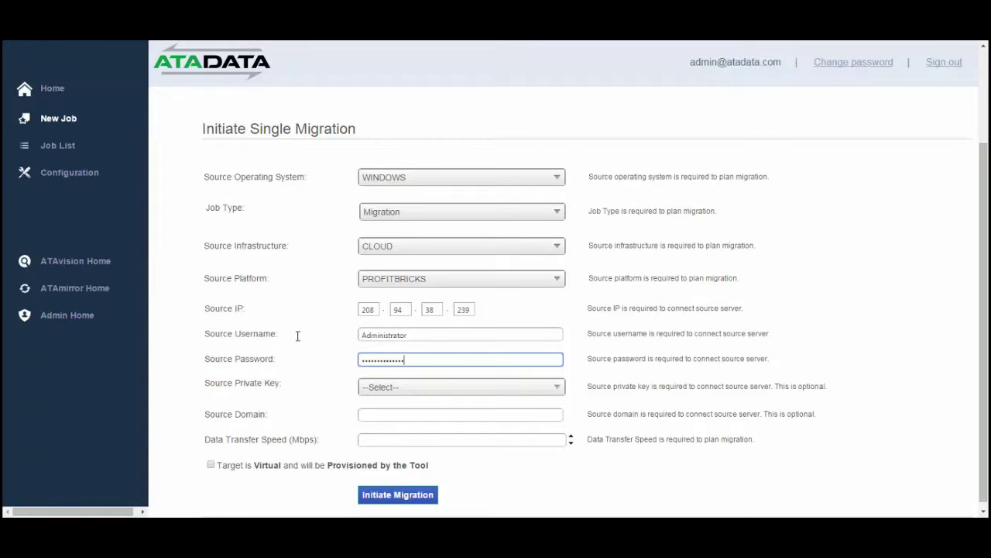
{"action": "left_click", "coordinate": [436, 440]}
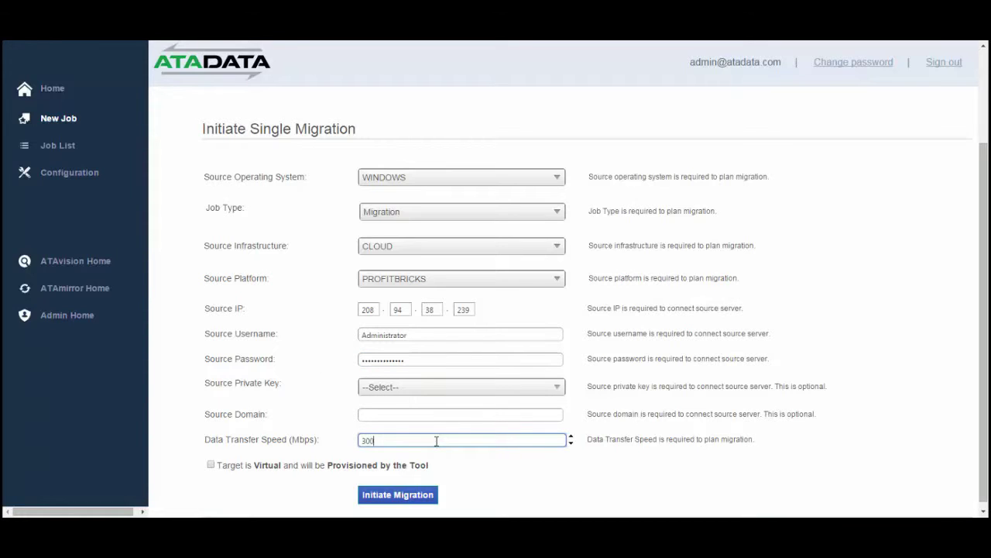
{"action": "left_click", "coordinate": [659, 417]}
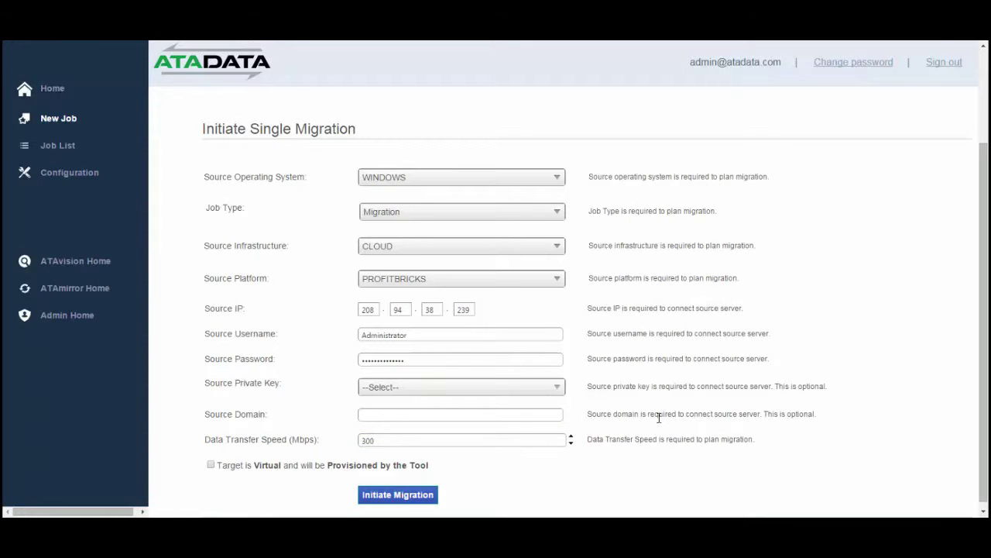
{"action": "scroll", "coordinate": [659, 416], "scroll_direction": "down", "scroll_amount": 1}
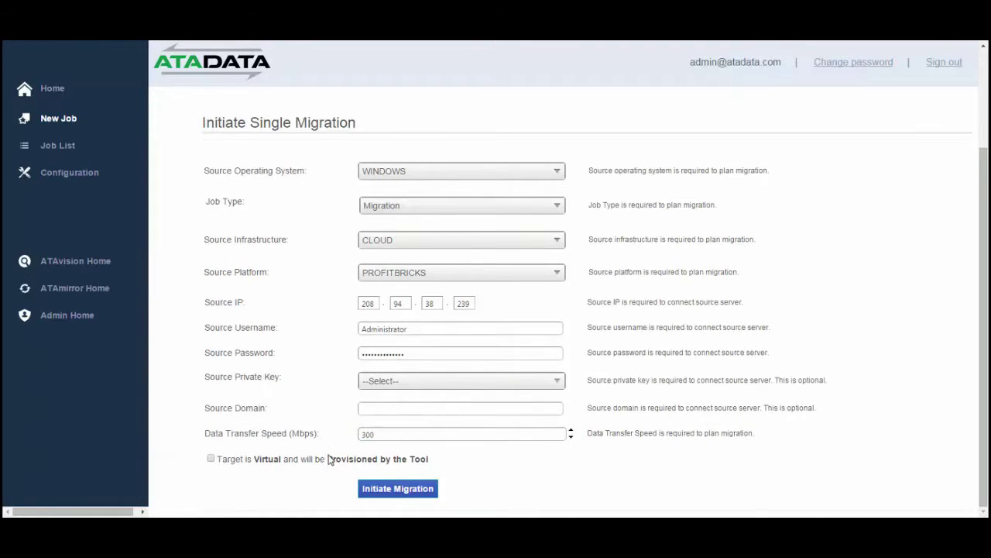
{"action": "left_click", "coordinate": [398, 489]}
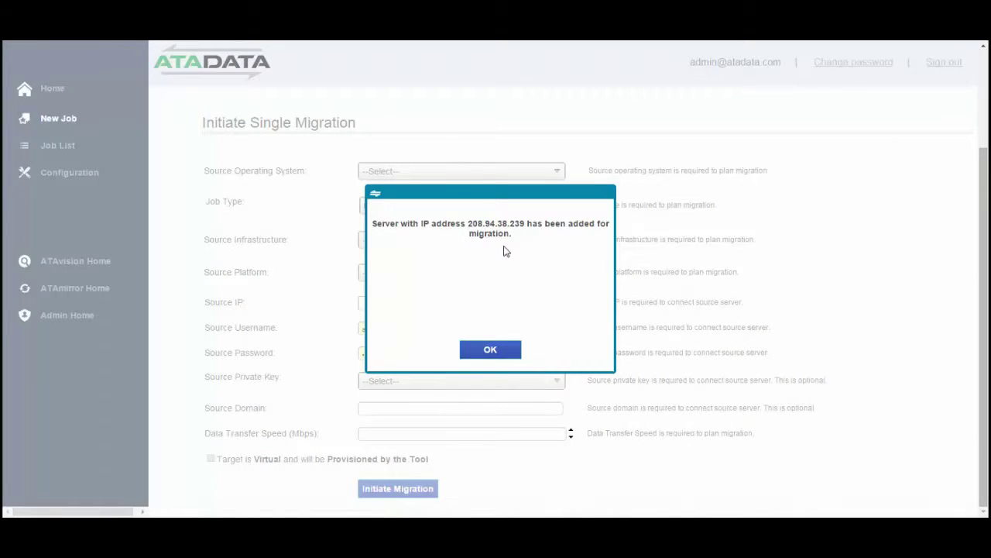
Dismiss the confirmation, check the job at MIGRATION INITIATED 0%, then open configuration settings.
{"action": "left_click", "coordinate": [490, 352]}
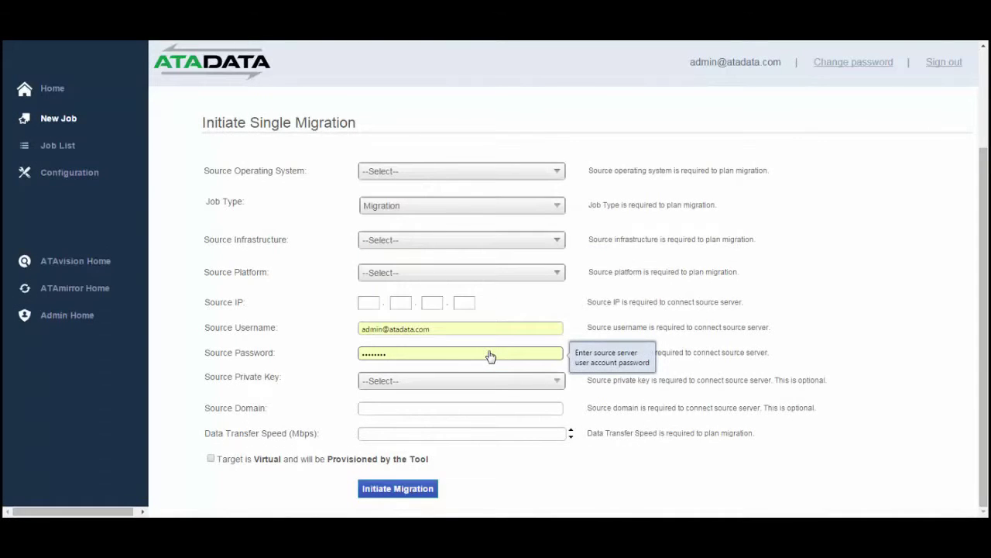
{"action": "left_click", "coordinate": [67, 150]}
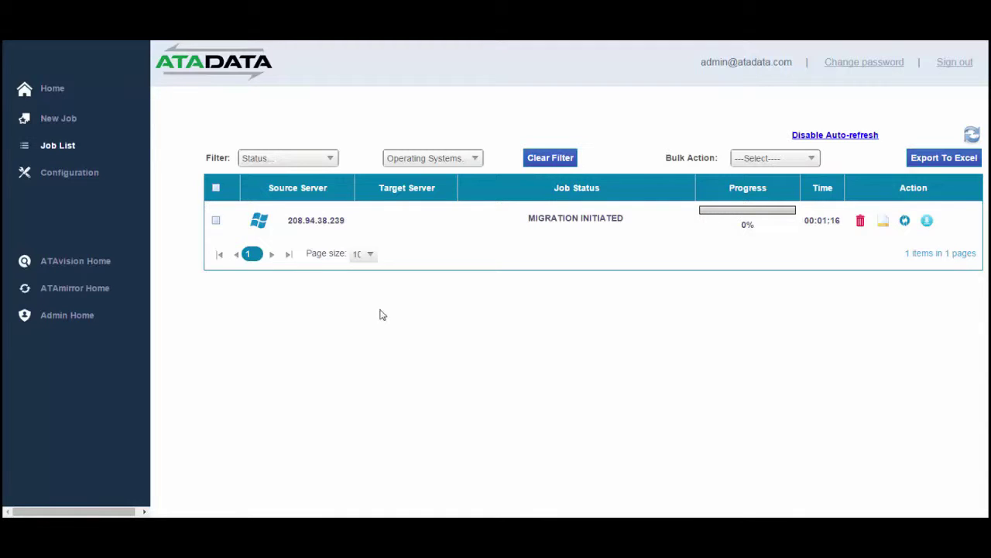
{"action": "left_click", "coordinate": [85, 177]}
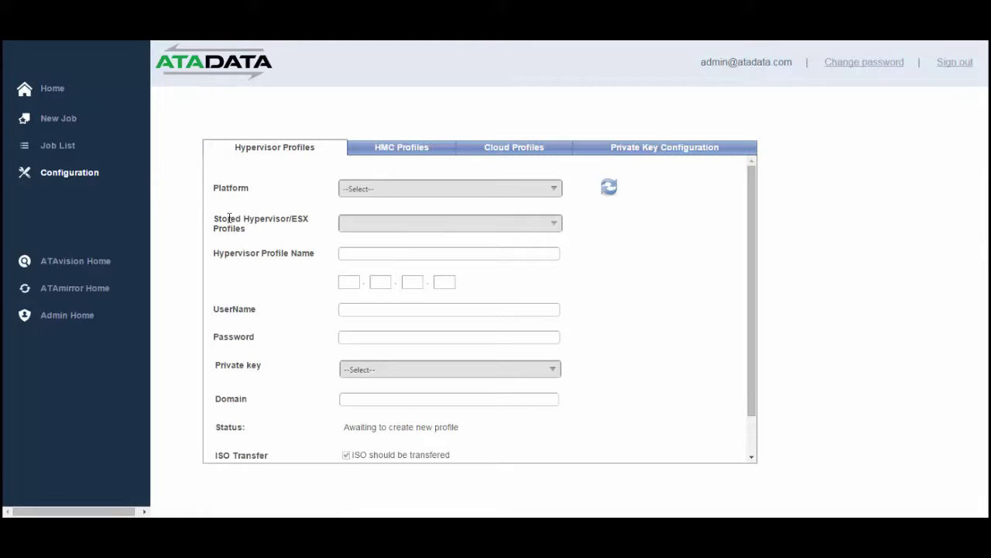
Start a new AMAZON cloud profile with the friendly name ATA_AWS.
{"action": "left_click", "coordinate": [525, 155]}
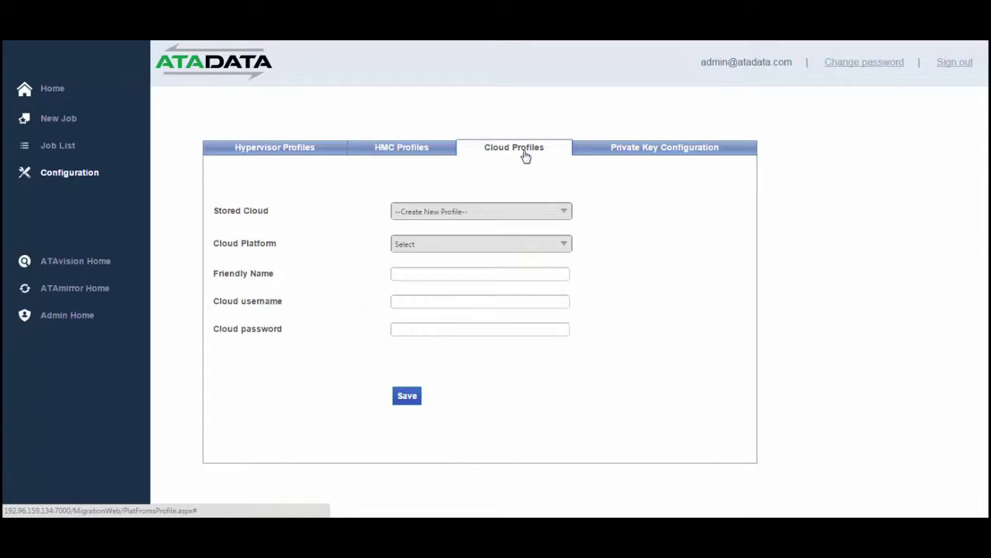
{"action": "left_click", "coordinate": [563, 244]}
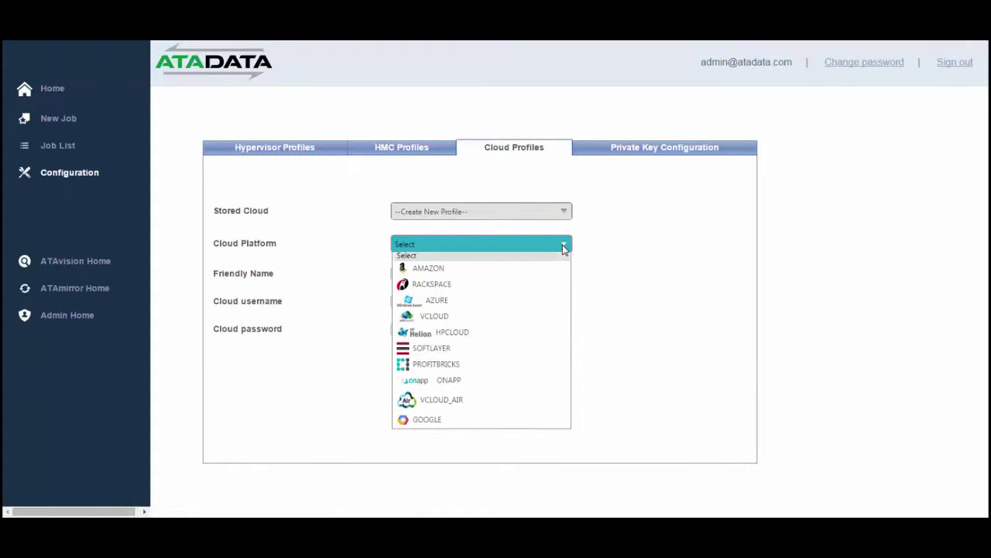
{"action": "left_click", "coordinate": [428, 275]}
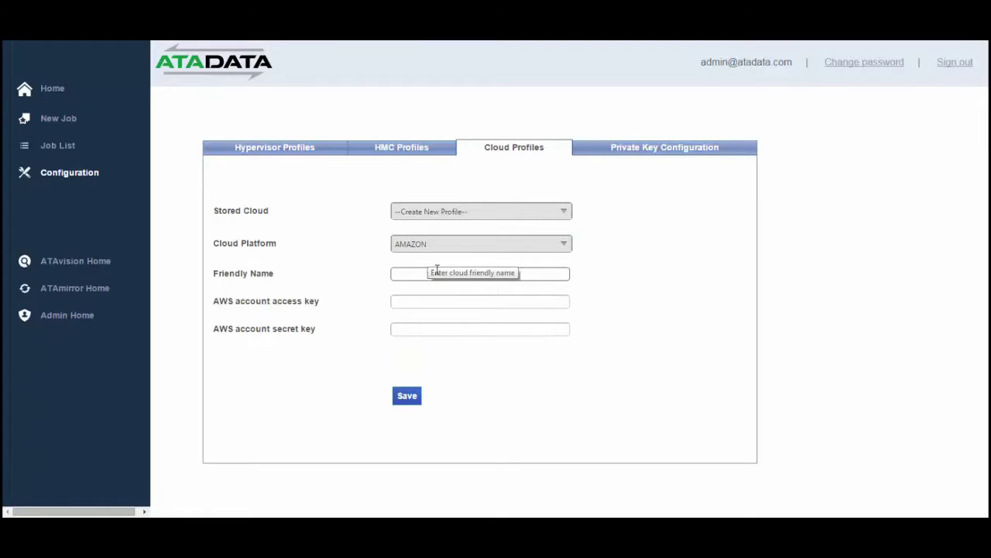
{"action": "left_click", "coordinate": [408, 272]}
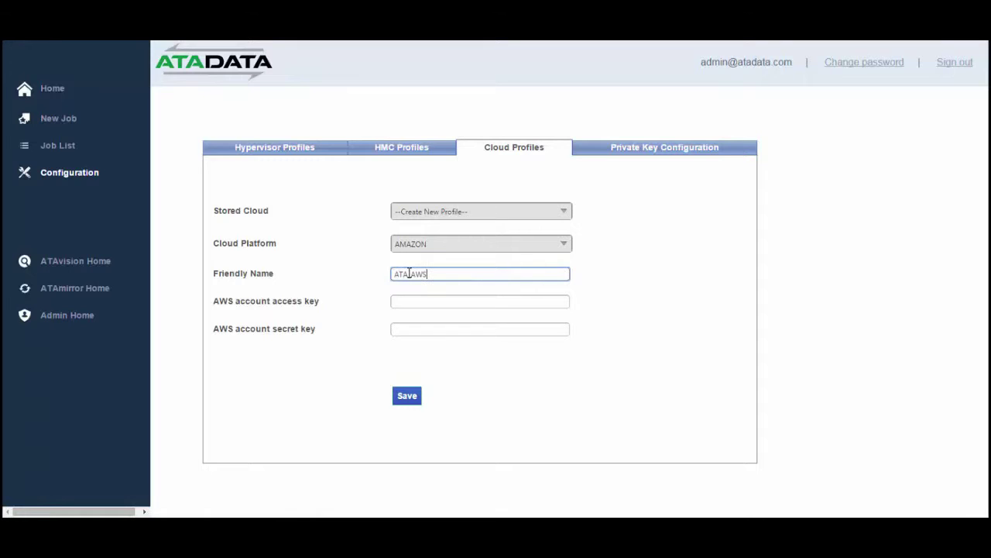
{"action": "left_click", "coordinate": [449, 292]}
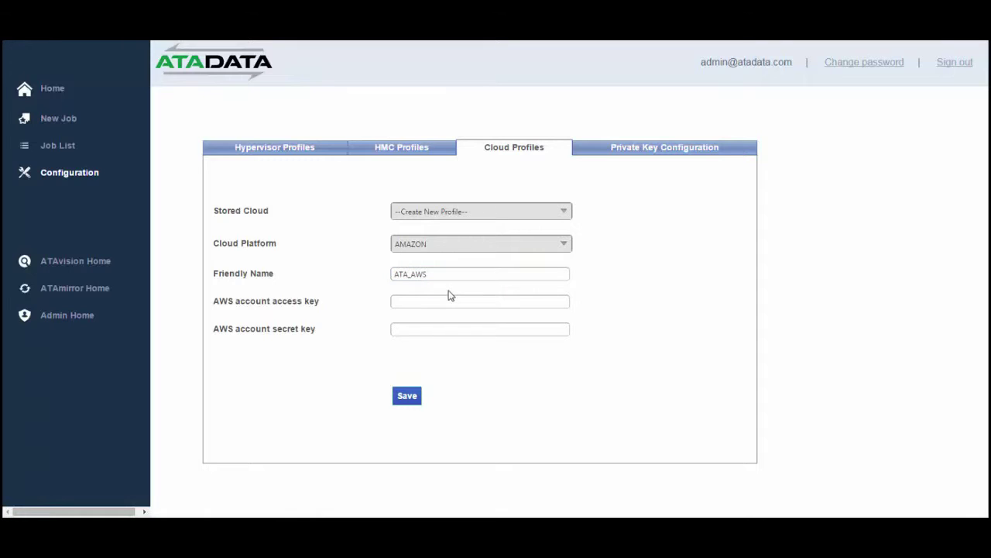
Paste the AWS access and secret keys, save the profile, and return to the job list.
{"action": "left_click", "coordinate": [443, 305]}
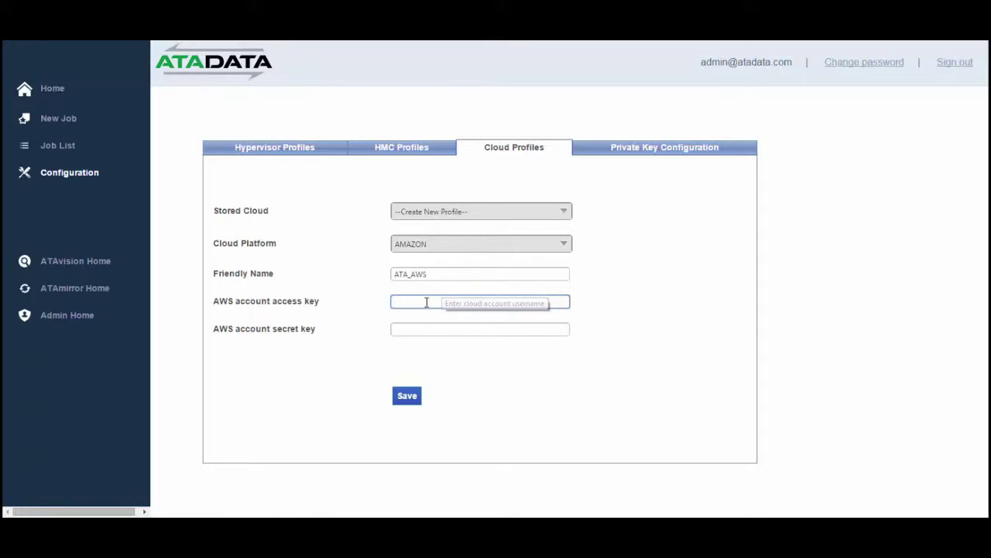
{"action": "key", "text": "ctrl+v"}
{"action": "left_click", "coordinate": [430, 325]}
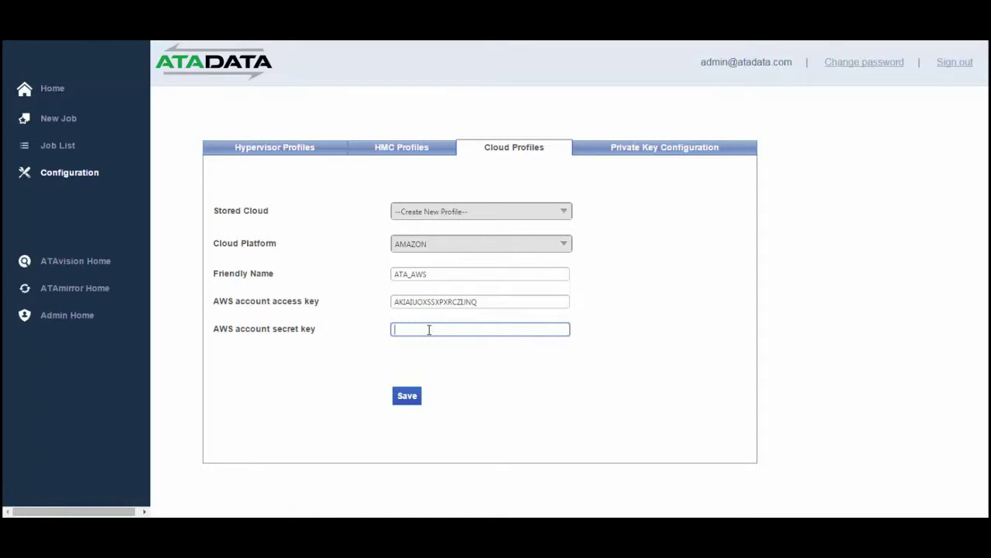
{"action": "key", "text": "ctrl+v"}
{"action": "left_click", "coordinate": [408, 395]}
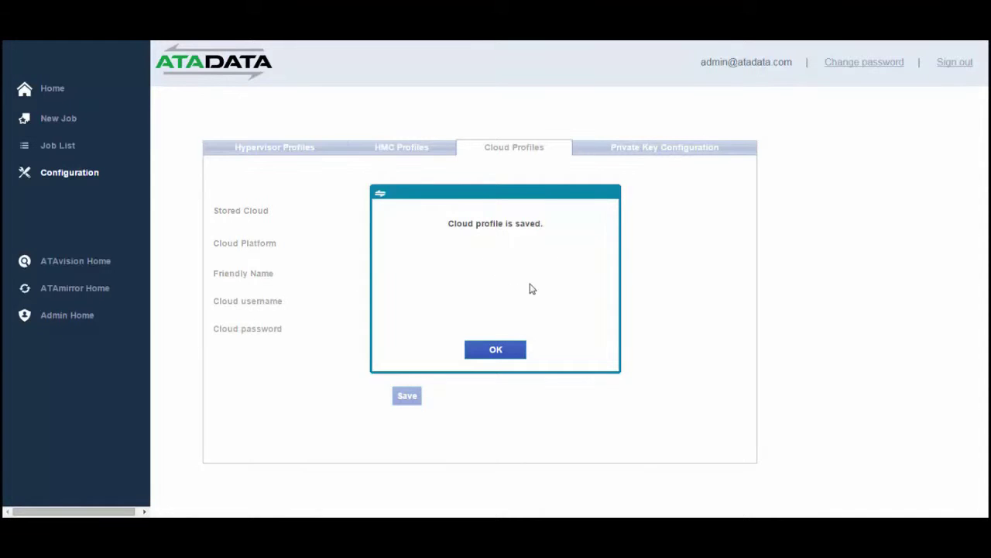
{"action": "left_click", "coordinate": [496, 353]}
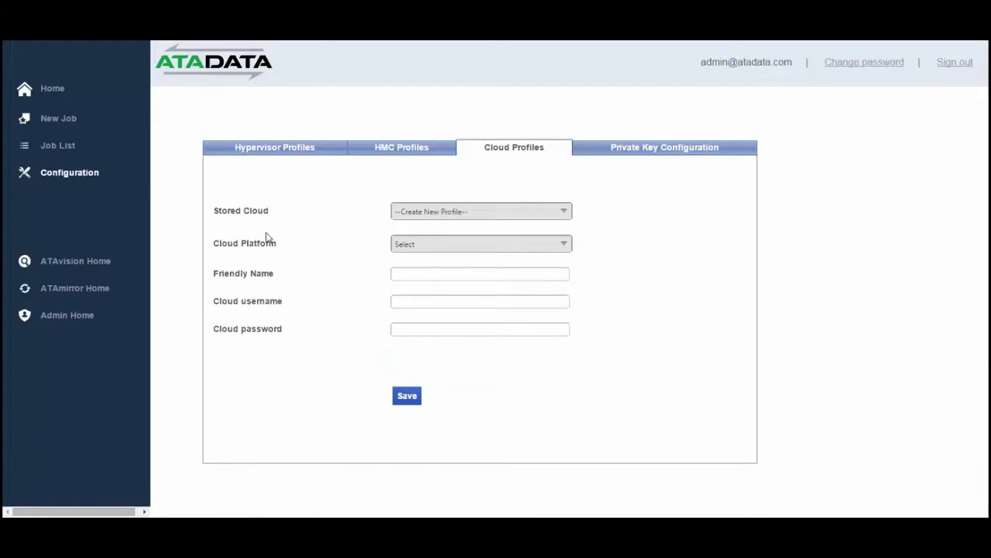
{"action": "left_click", "coordinate": [66, 152]}
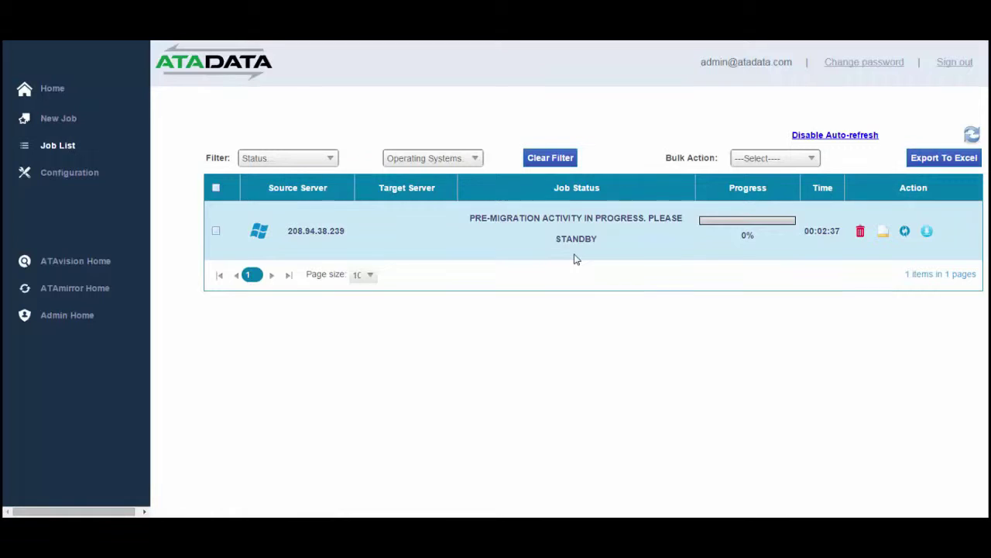
Review the job's Source Events in the Job Event Log, then close the log window.
{"action": "left_click", "coordinate": [887, 235]}
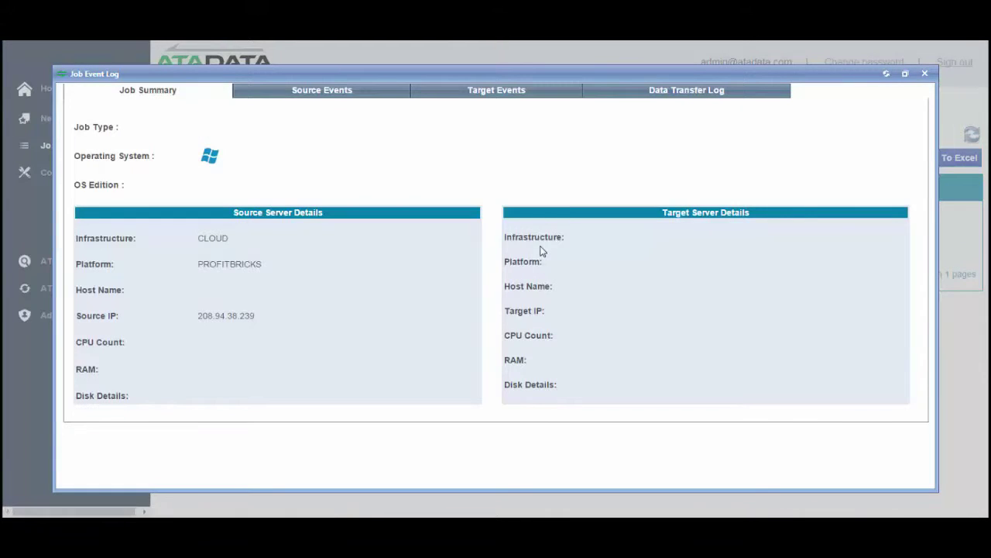
{"action": "left_click", "coordinate": [305, 93]}
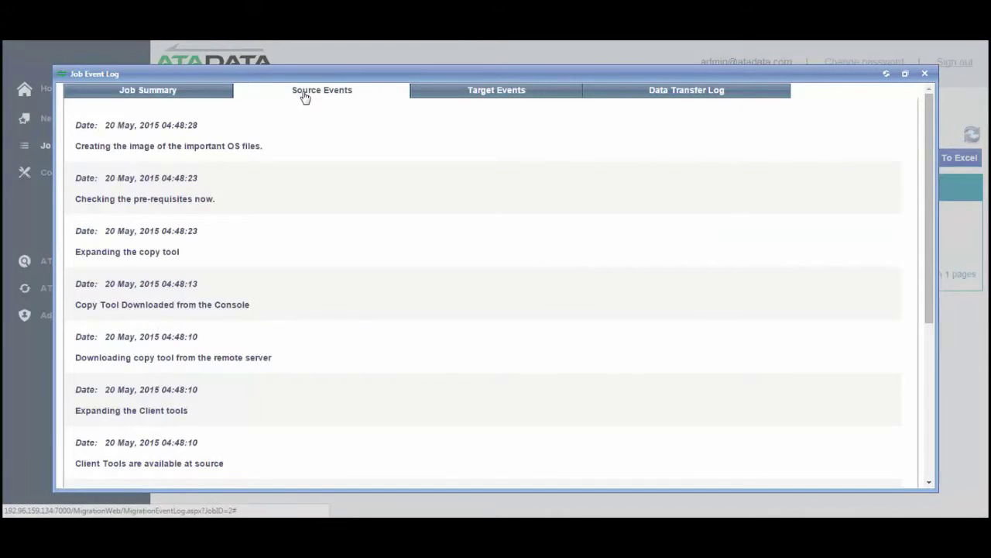
{"action": "scroll", "coordinate": [384, 341], "scroll_direction": "down", "scroll_amount": 5}
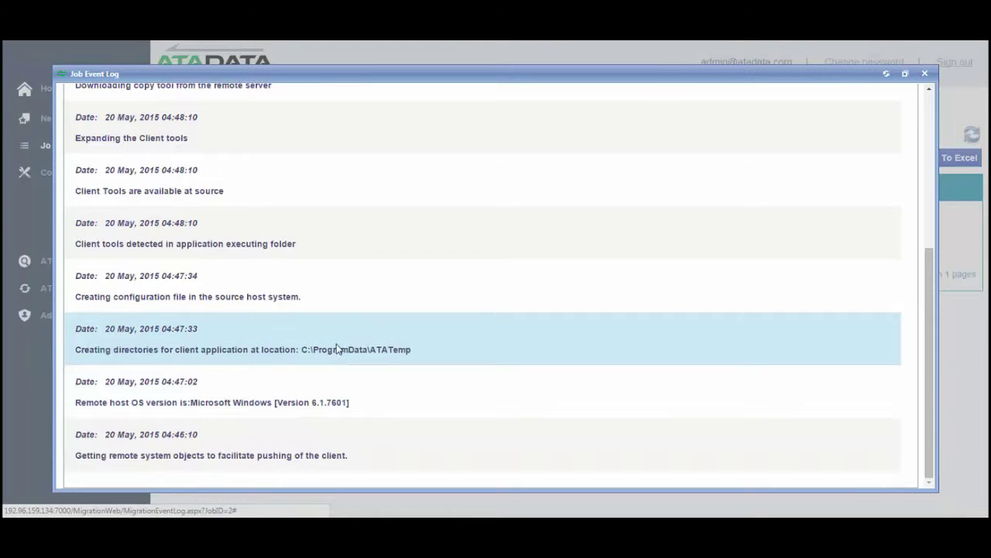
{"action": "scroll", "coordinate": [333, 312], "scroll_direction": "up", "scroll_amount": 1}
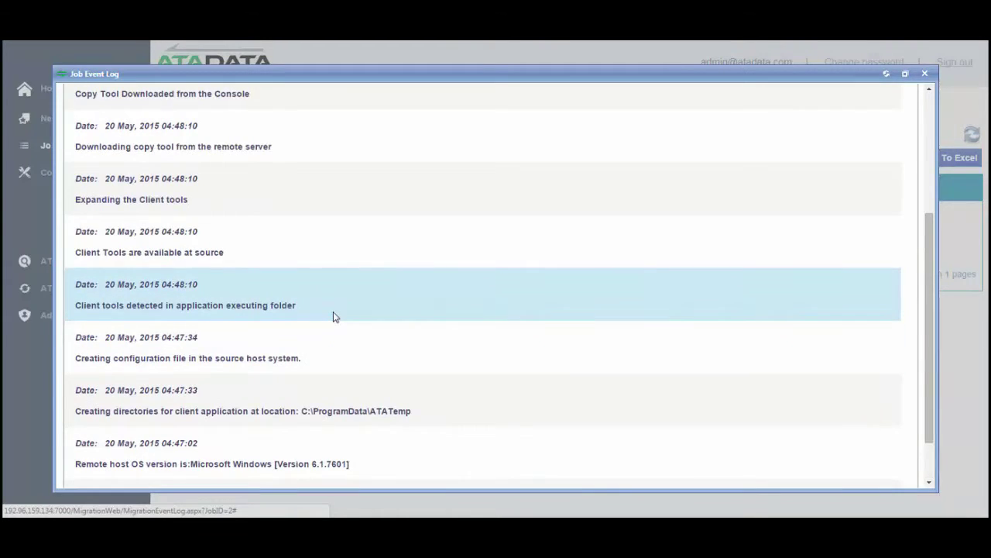
{"action": "scroll", "coordinate": [333, 311], "scroll_direction": "up", "scroll_amount": 1}
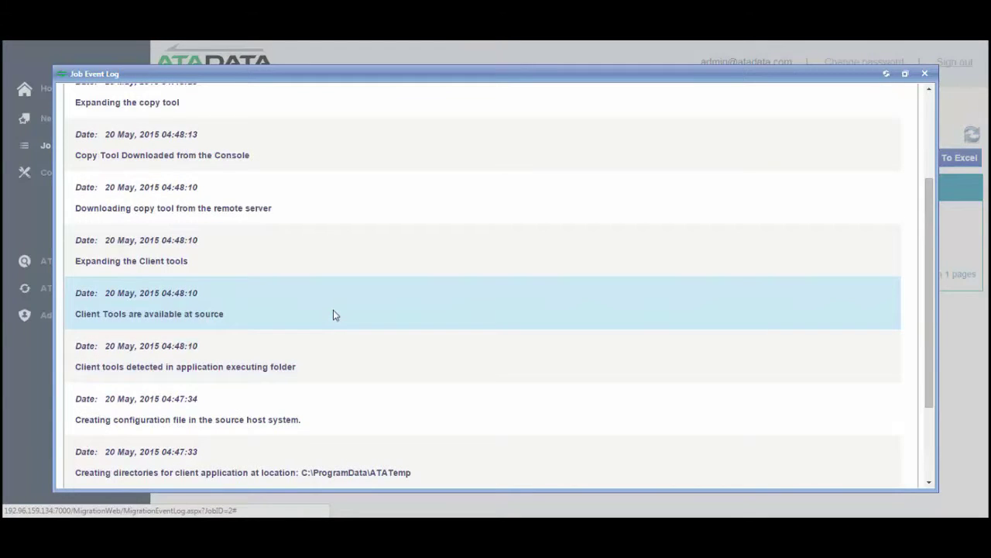
{"action": "scroll", "coordinate": [332, 277], "scroll_direction": "up", "scroll_amount": 1}
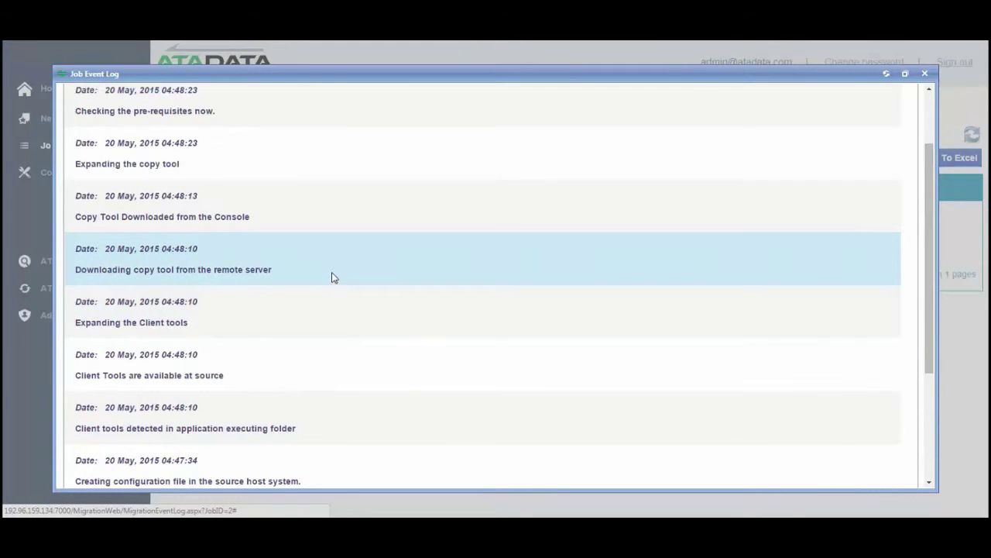
{"action": "scroll", "coordinate": [332, 261], "scroll_direction": "up", "scroll_amount": 1}
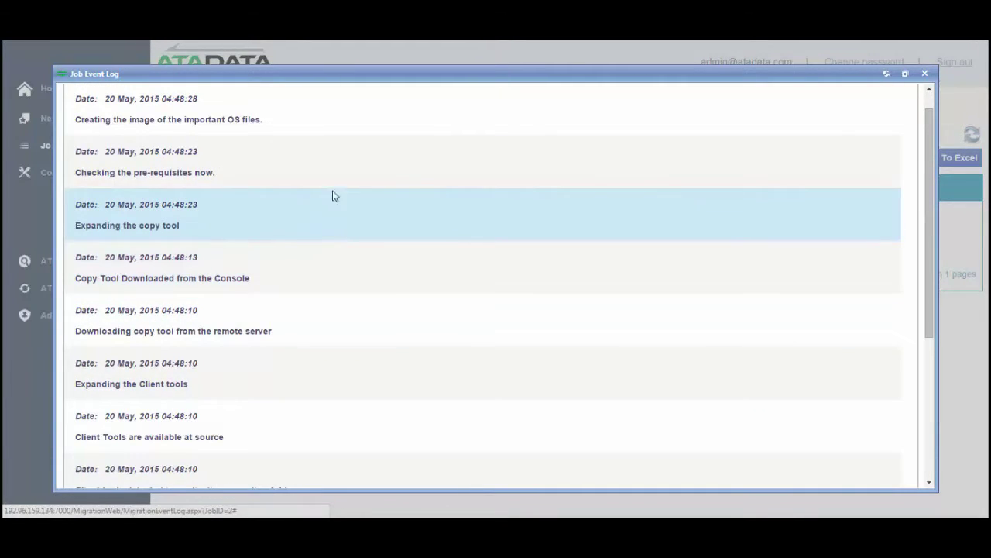
{"action": "scroll", "coordinate": [335, 196], "scroll_direction": "up", "scroll_amount": 1}
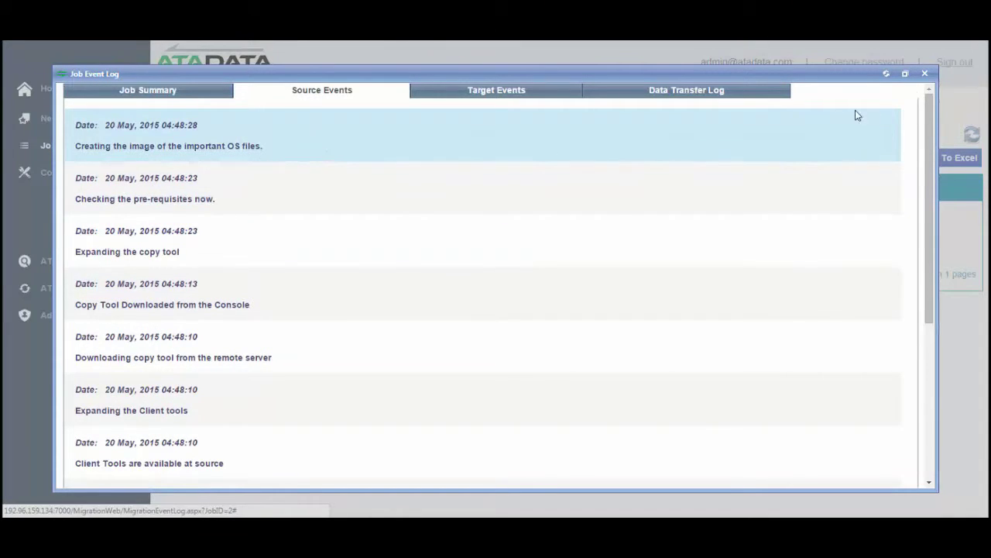
{"action": "left_click", "coordinate": [924, 72]}
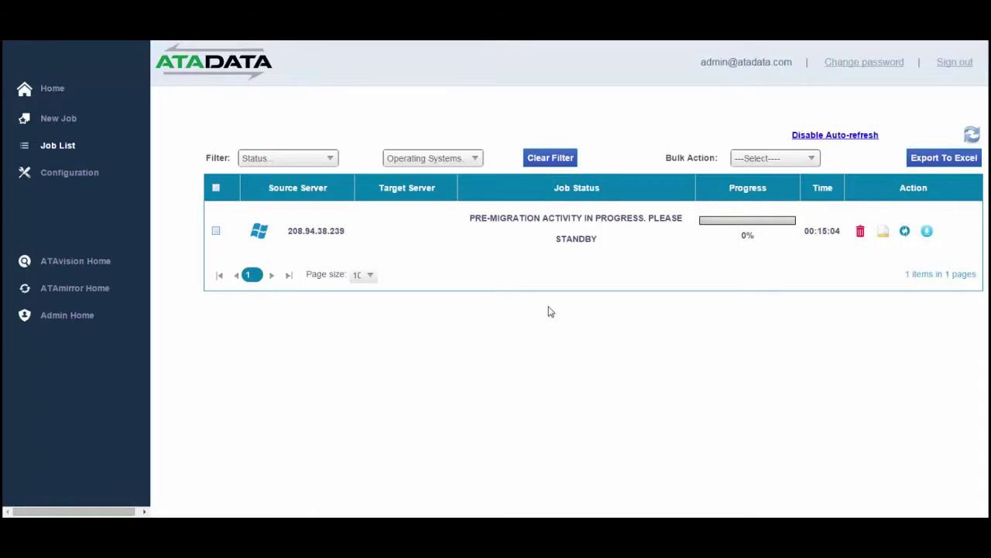
Connect via Remote Desktop to 208.94.38.239 as Administrator, entering the account password.
{"action": "left_click_drag", "start_coordinate": [287, 231], "coordinate": [355, 234]}
{"action": "type", "text": "208.94.38.239"}
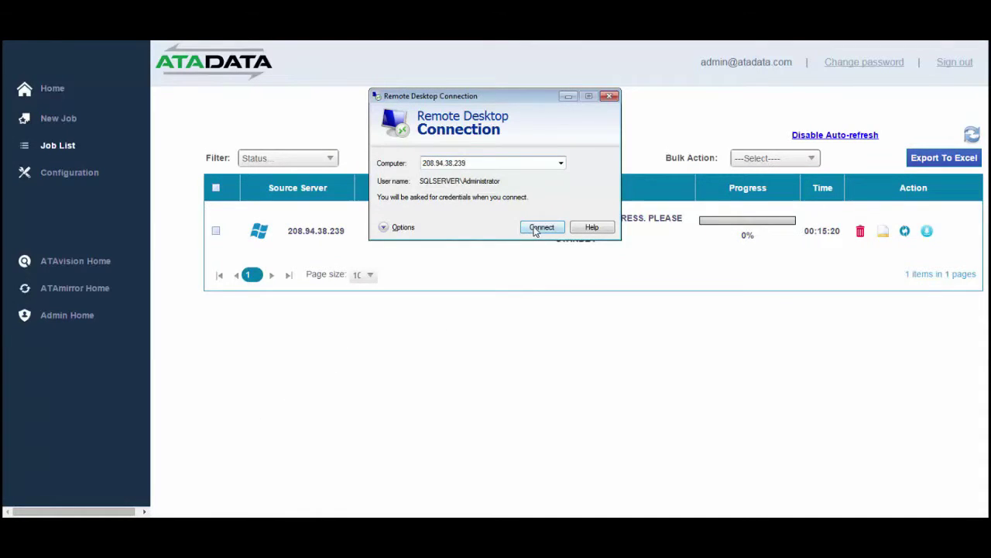
{"action": "left_click", "coordinate": [541, 227]}
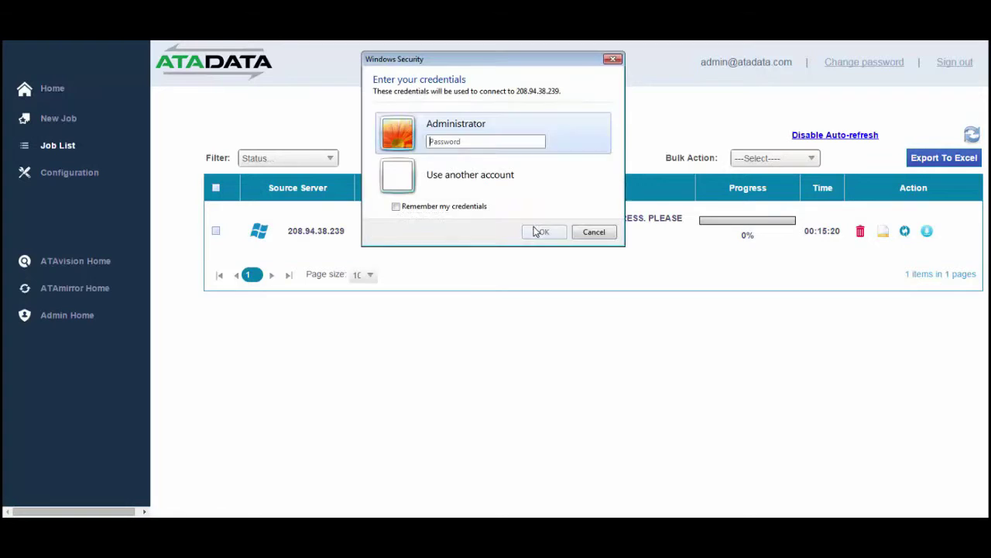
{"action": "left_click_drag", "start_coordinate": [495, 64], "coordinate": [462, 174]}
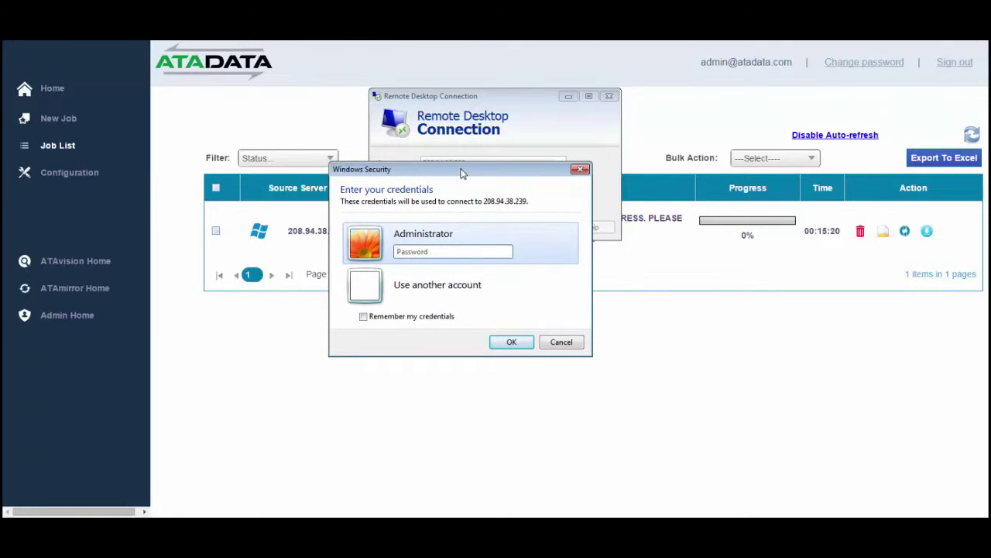
{"action": "type", "text": "•"}
{"action": "key", "text": "Return"}
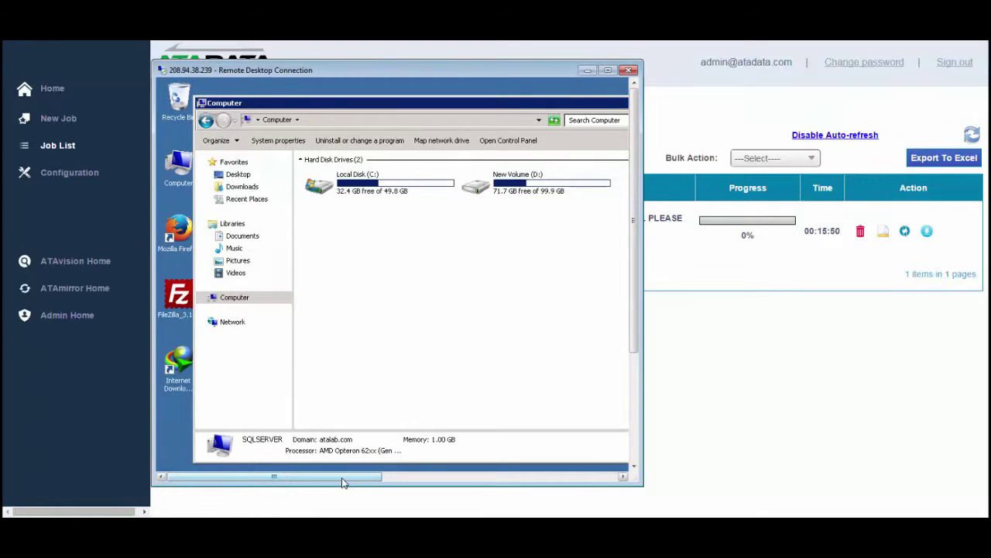
Look inside drive C:, then browse to the WIM folder on drive D:.
{"action": "double_click", "coordinate": [368, 191]}
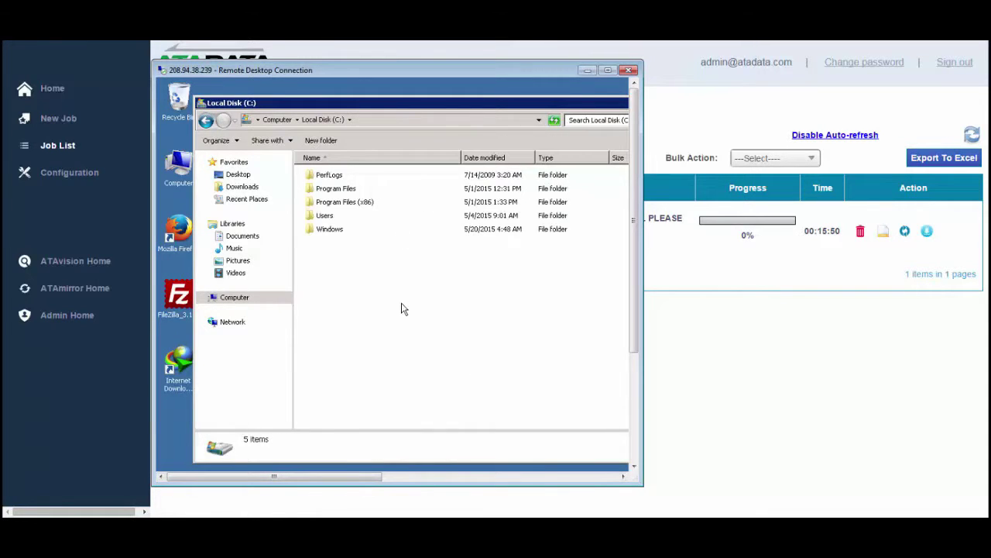
{"action": "left_click", "coordinate": [205, 120]}
{"action": "left_click", "coordinate": [487, 256]}
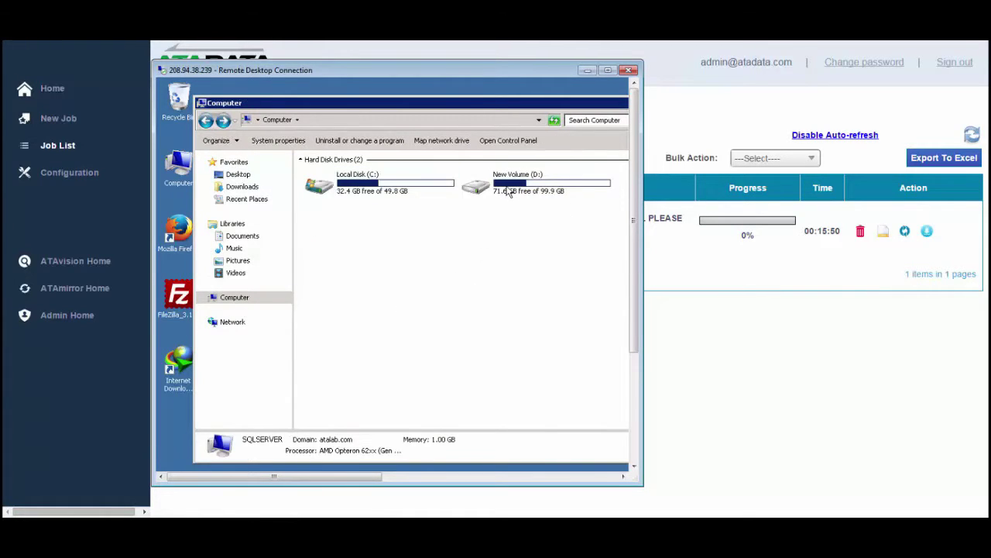
{"action": "double_click", "coordinate": [508, 193]}
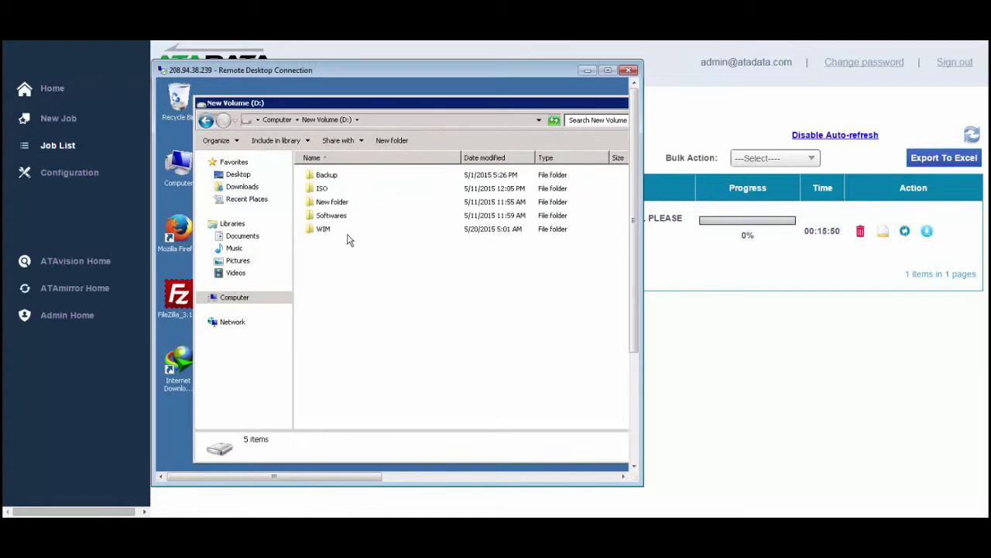
{"action": "double_click", "coordinate": [322, 230]}
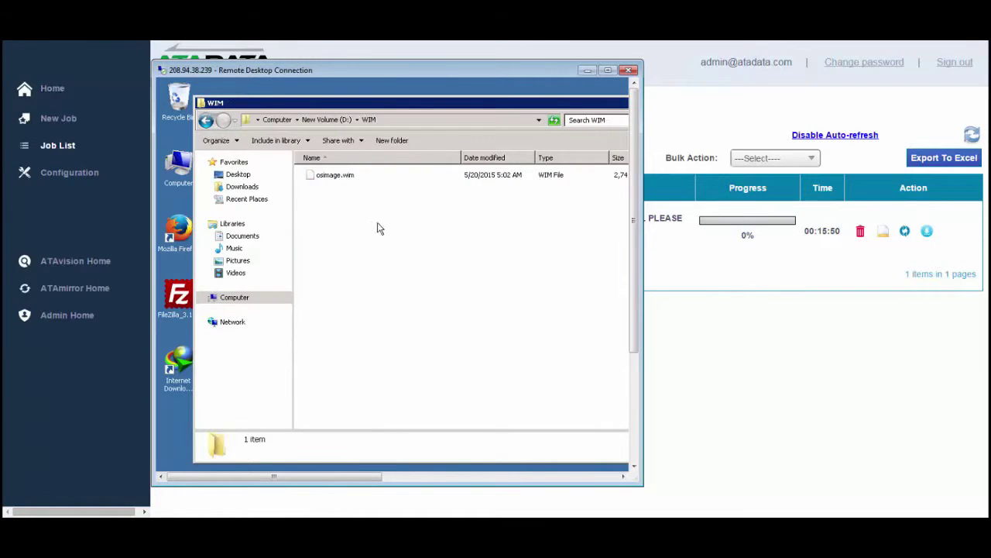
{"action": "left_click_drag", "start_coordinate": [355, 481], "coordinate": [398, 476]}
Refresh D:\WIM repeatedly to watch osimage.wim grow to 2,763,752 KB, then close the session.
{"action": "right_click", "coordinate": [418, 279]}
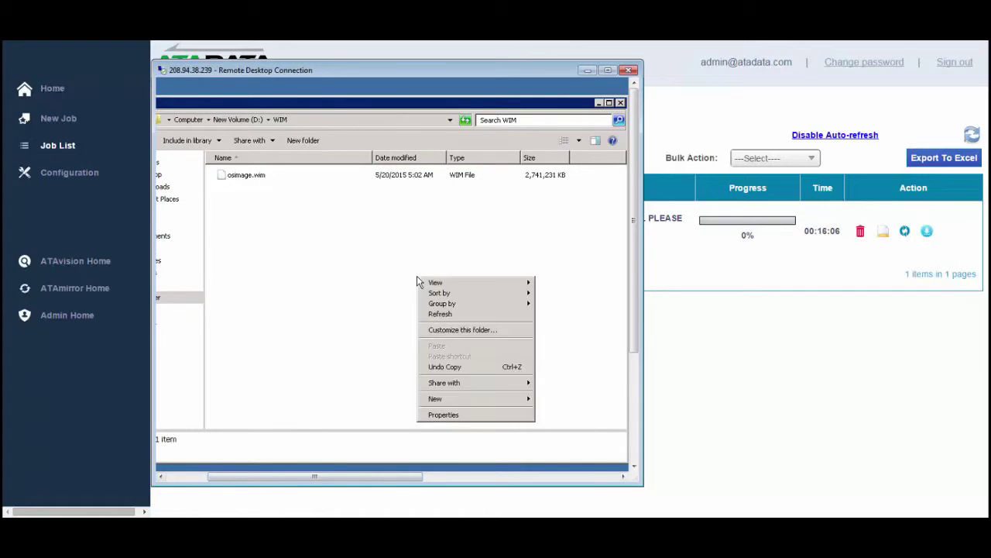
{"action": "left_click", "coordinate": [446, 316]}
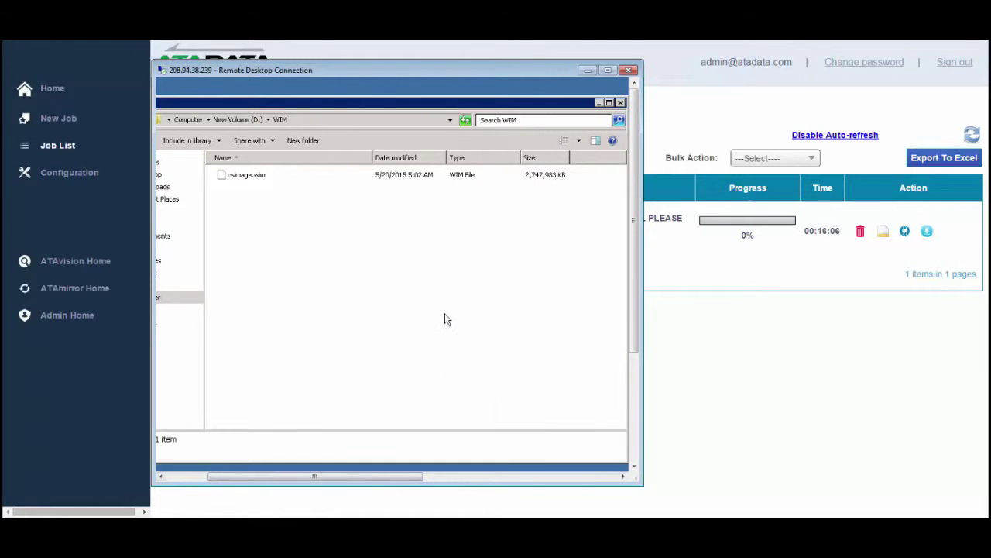
{"action": "right_click", "coordinate": [436, 256]}
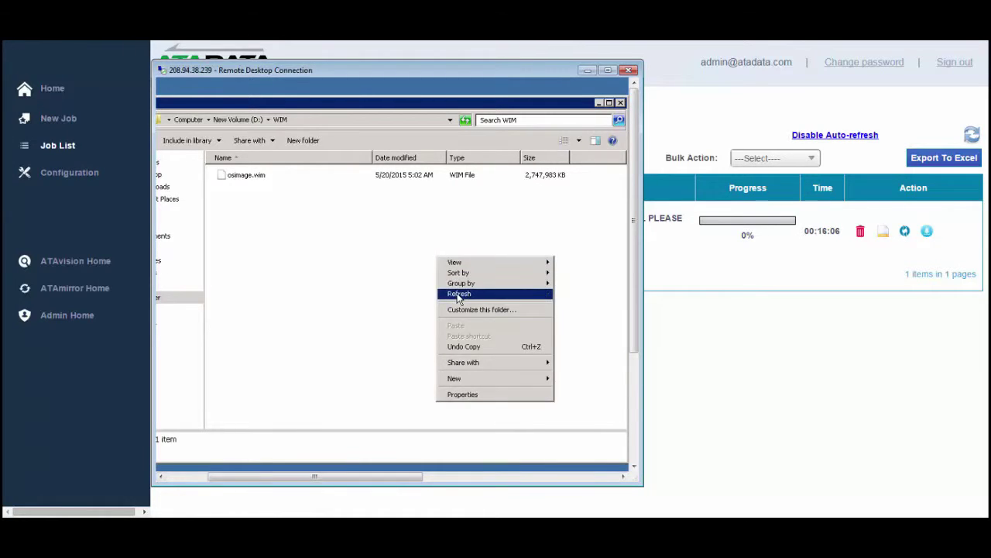
{"action": "left_click", "coordinate": [459, 295]}
{"action": "right_click", "coordinate": [436, 255]}
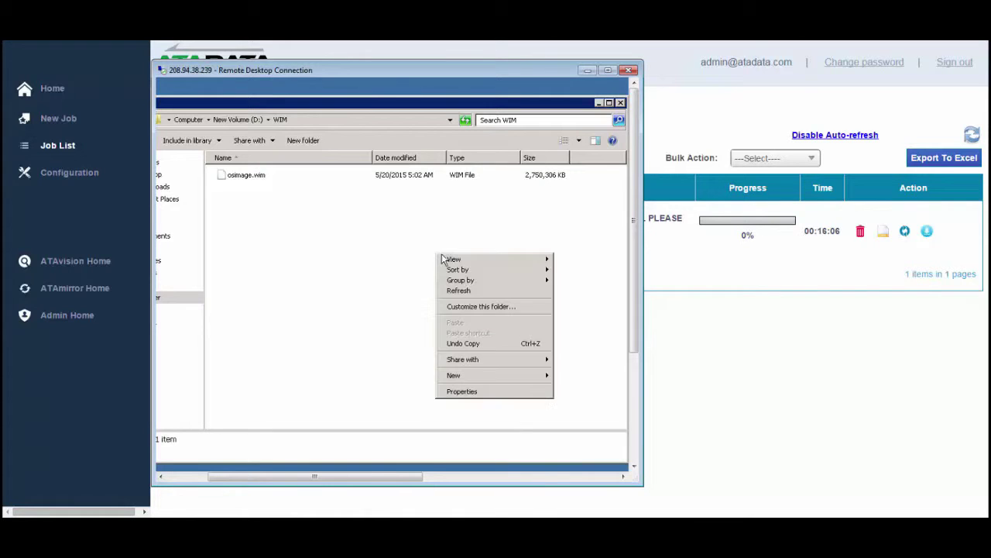
{"action": "left_click", "coordinate": [458, 291]}
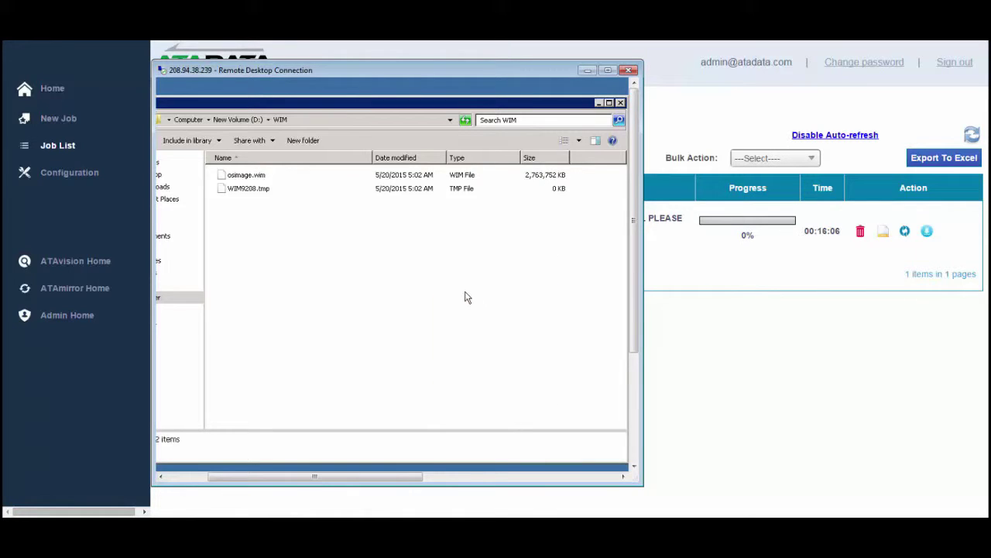
{"action": "left_click_drag", "start_coordinate": [396, 475], "coordinate": [331, 478]}
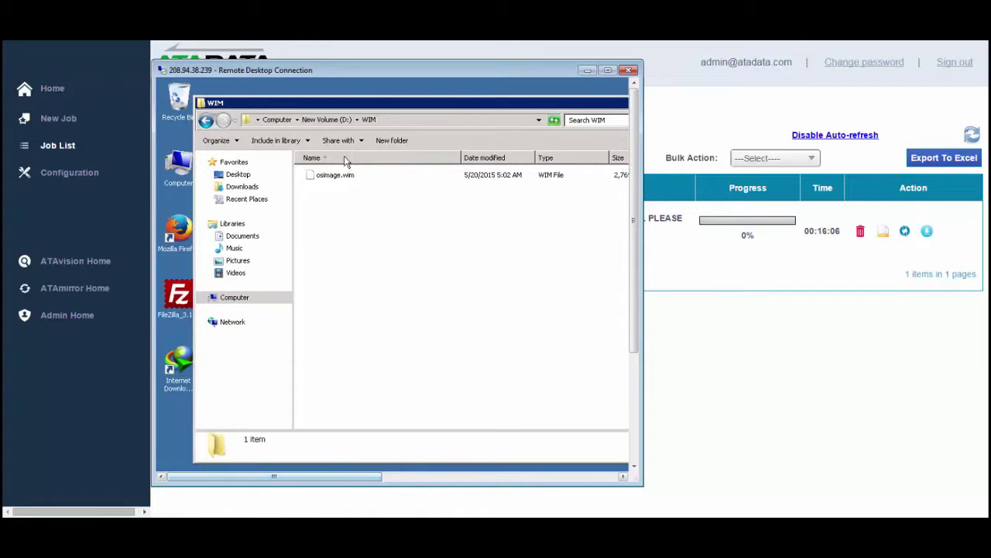
{"action": "left_click", "coordinate": [277, 120]}
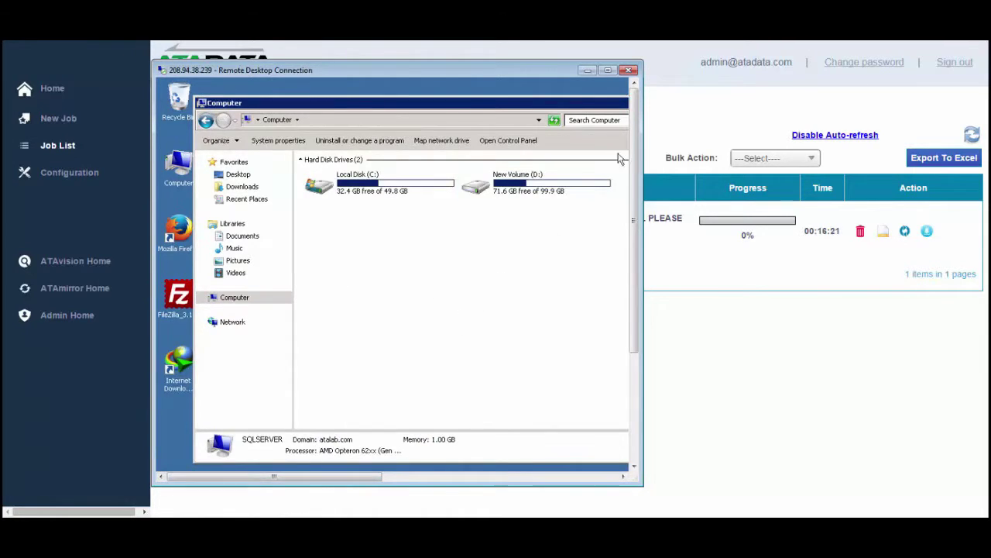
{"action": "left_click", "coordinate": [630, 71]}
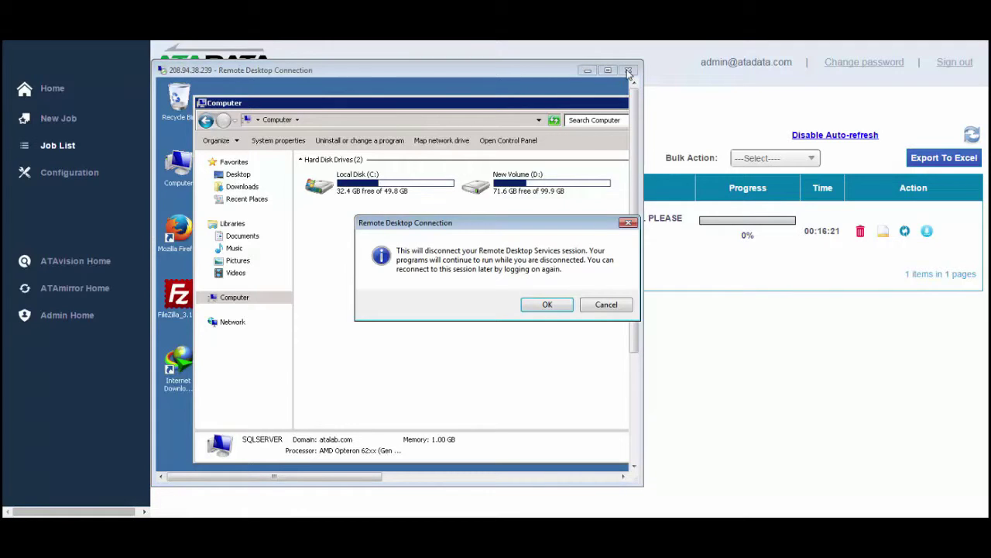
Disconnect the remote session and set the SQLServer target infrastructure to CLOUD.
{"action": "left_click", "coordinate": [547, 305]}
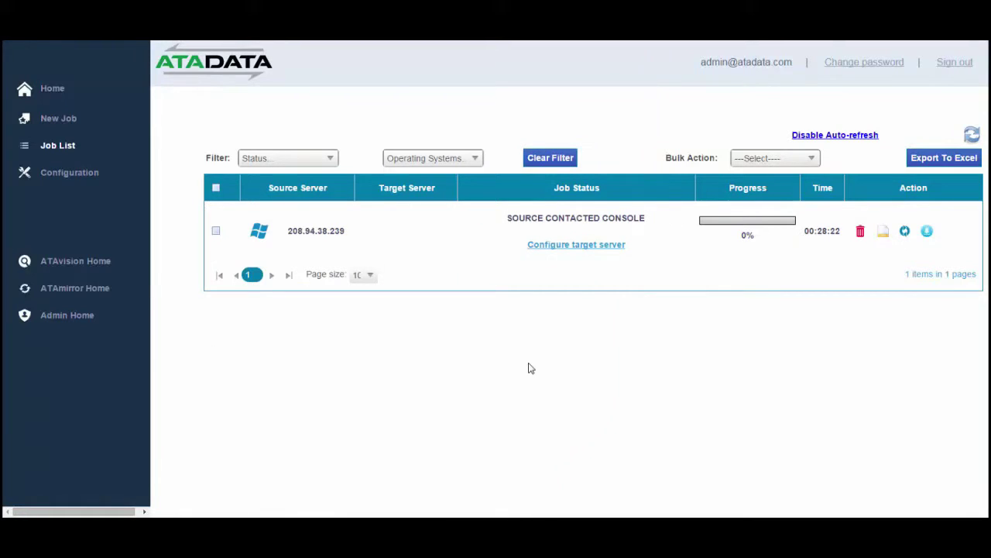
{"action": "left_click", "coordinate": [577, 245]}
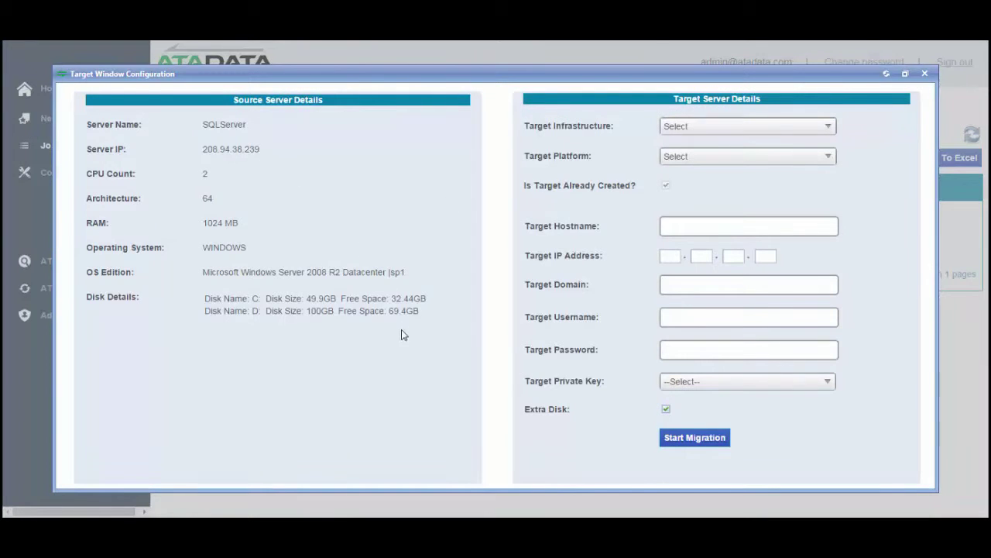
{"action": "left_click", "coordinate": [774, 122]}
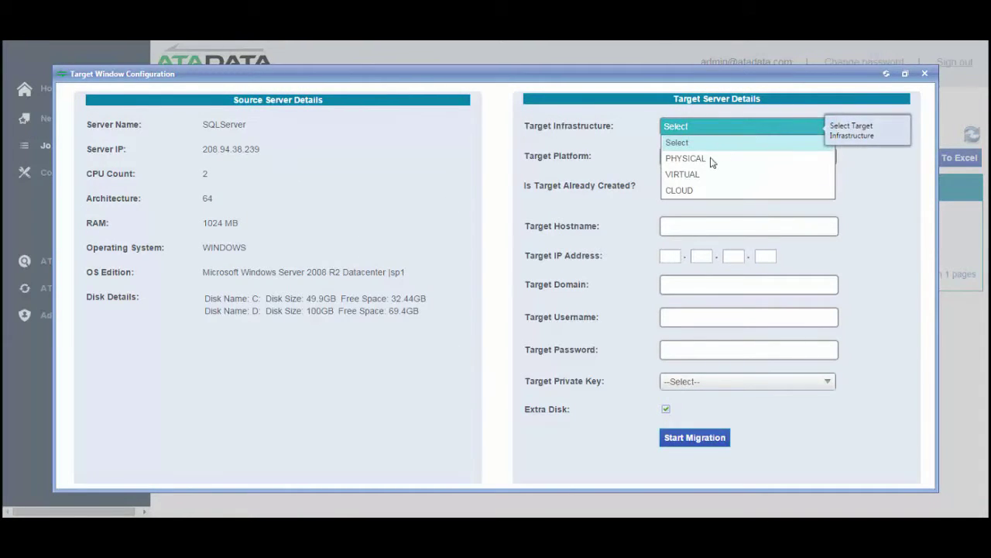
{"action": "left_click", "coordinate": [685, 195]}
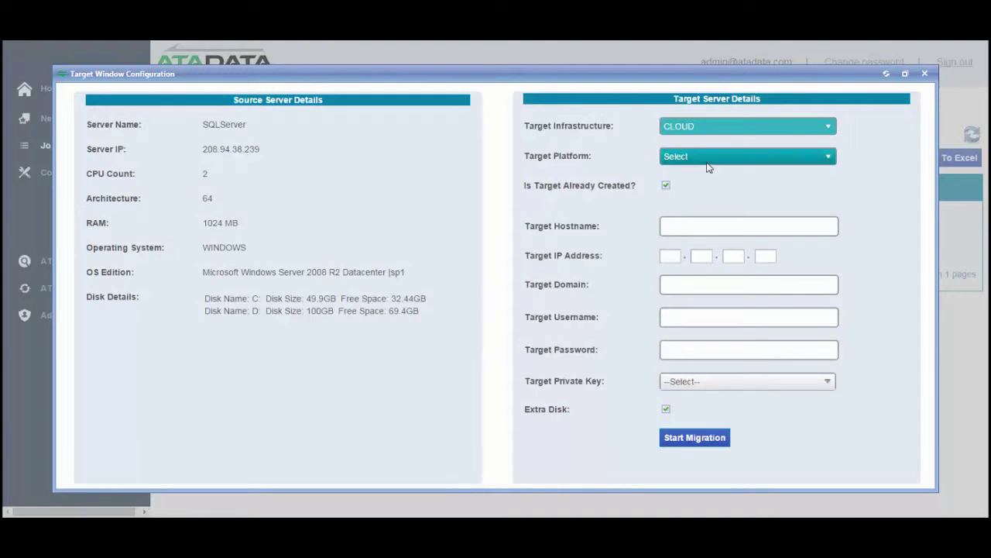
Choose AMAZON, mark the target as not yet created, and log in with the ATA_AWS profile.
{"action": "left_click", "coordinate": [710, 158]}
{"action": "left_click", "coordinate": [709, 189]}
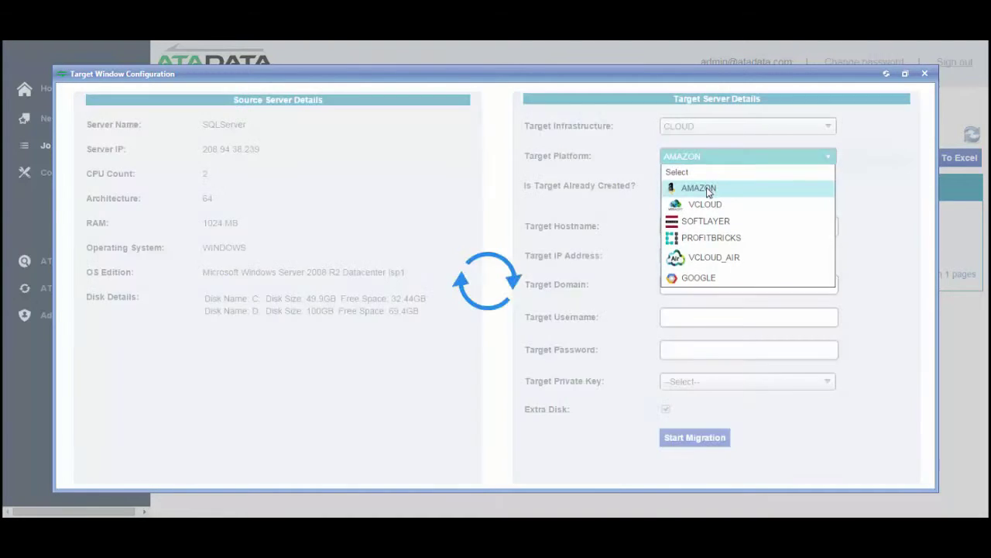
{"action": "left_click", "coordinate": [667, 186]}
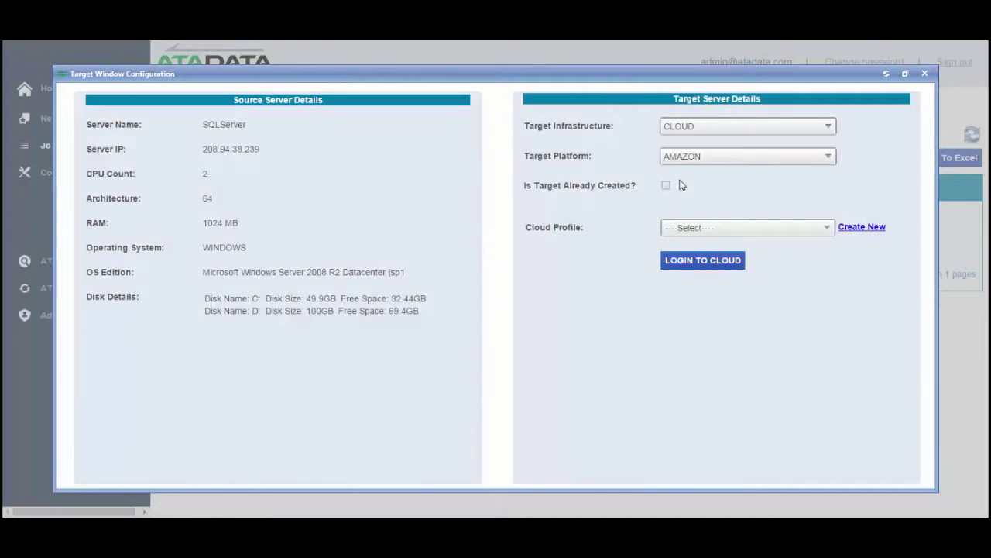
{"action": "left_click", "coordinate": [715, 228]}
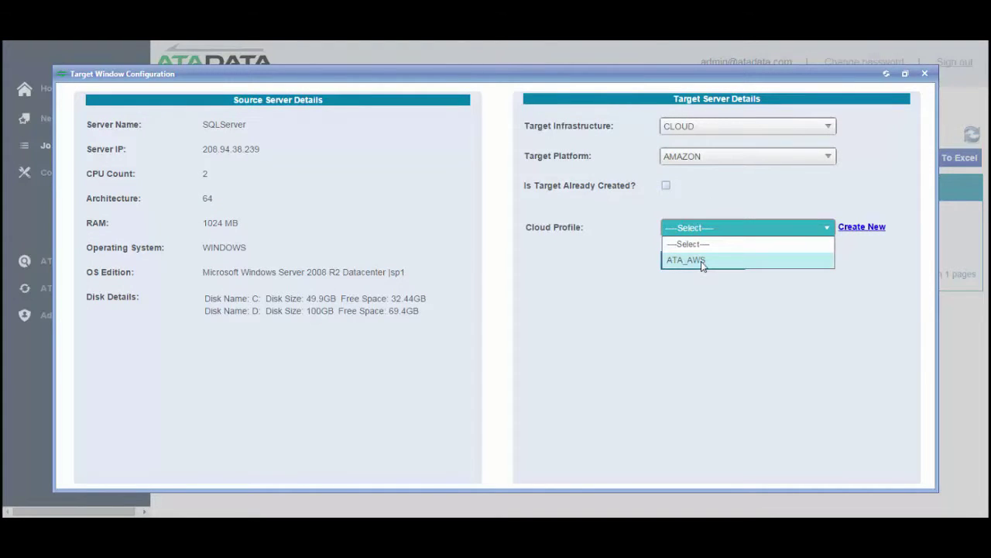
{"action": "left_click", "coordinate": [701, 261]}
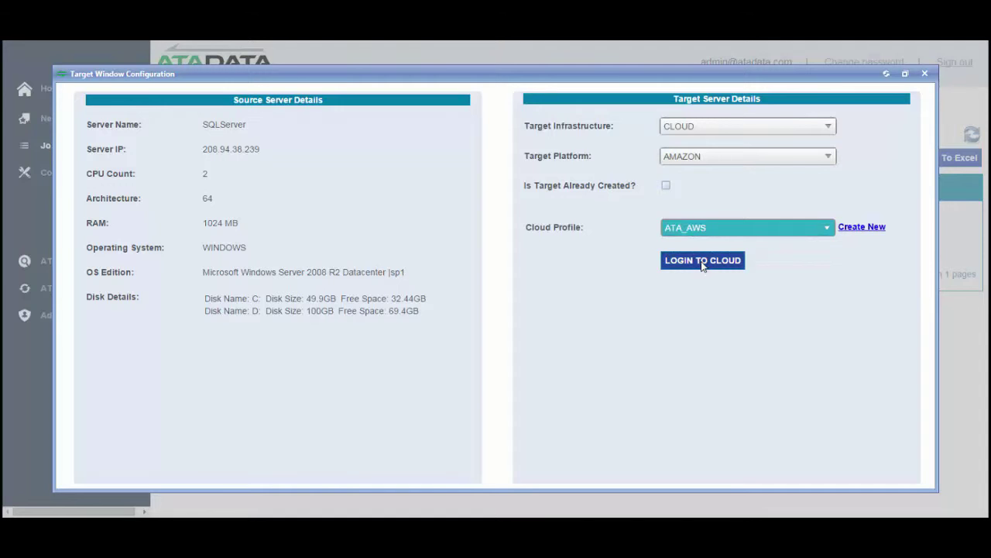
{"action": "left_click", "coordinate": [703, 262]}
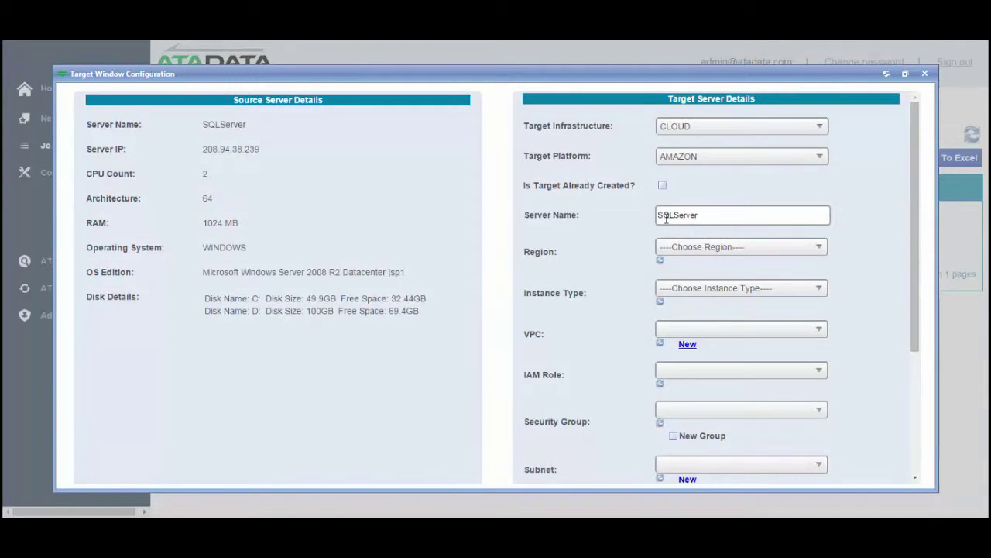
Set region Asia Pacific (Singapore), instance m3.medium, VPC ATADC-VPC, security group atadatasecgrp-vpc-20cb3245.
{"action": "left_click", "coordinate": [714, 256]}
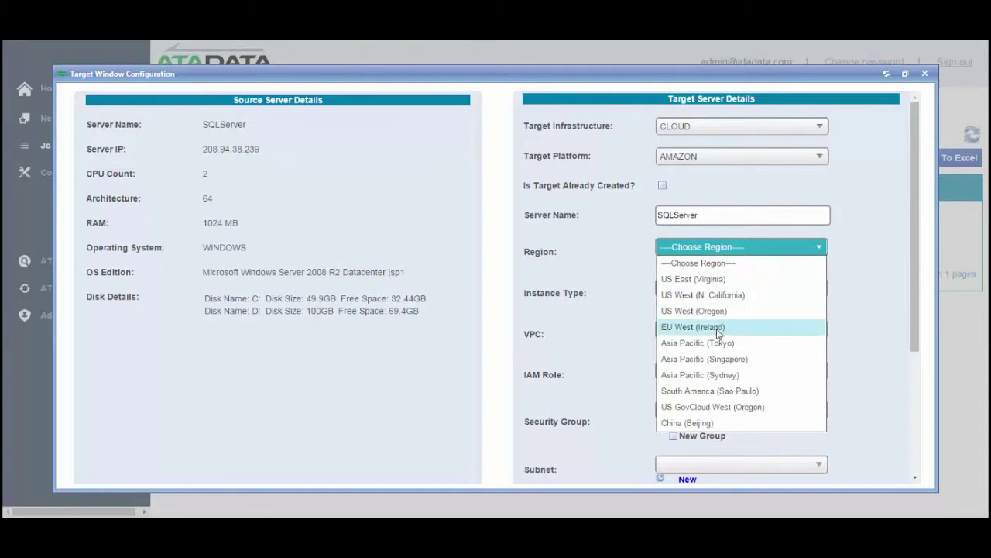
{"action": "left_click", "coordinate": [716, 364]}
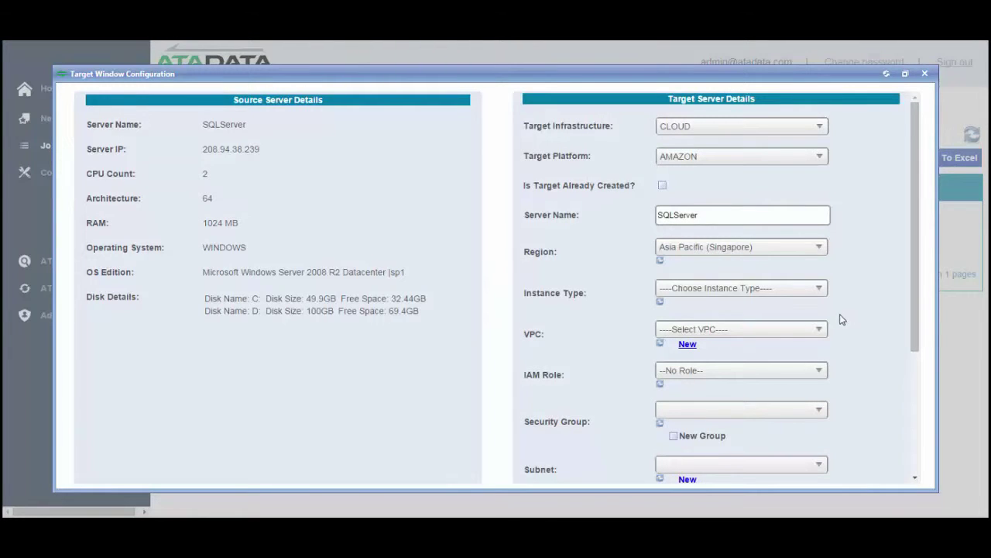
{"action": "left_click", "coordinate": [771, 292]}
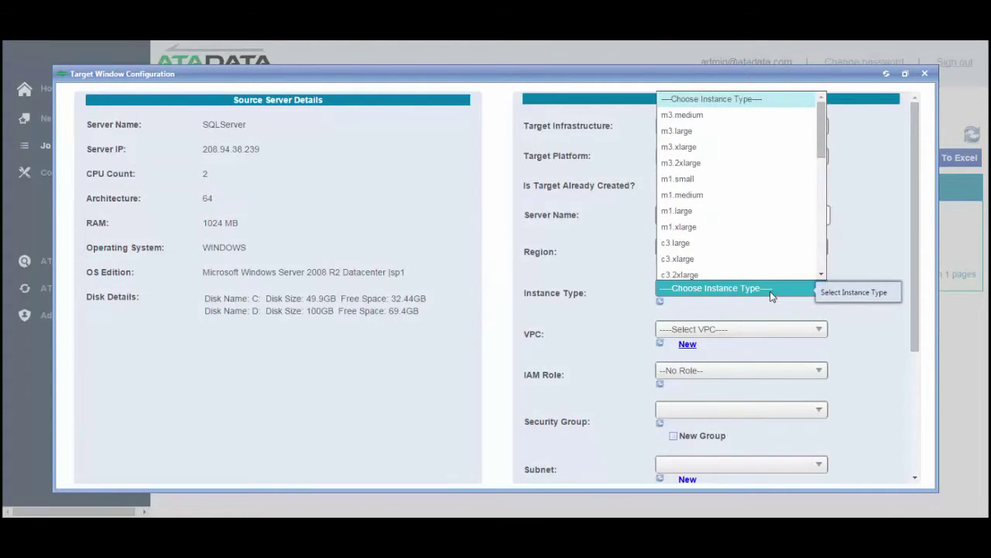
{"action": "left_click", "coordinate": [683, 115]}
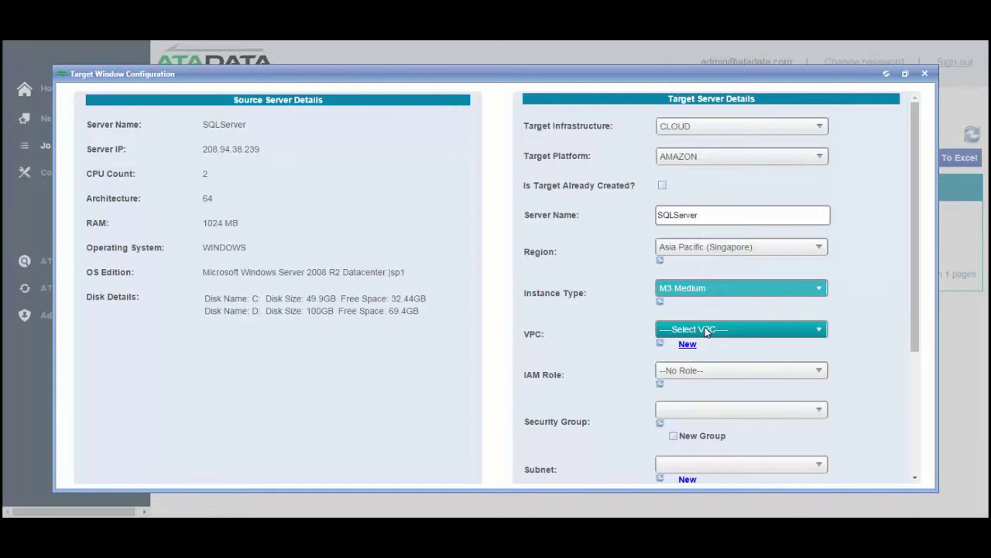
{"action": "left_click", "coordinate": [706, 330]}
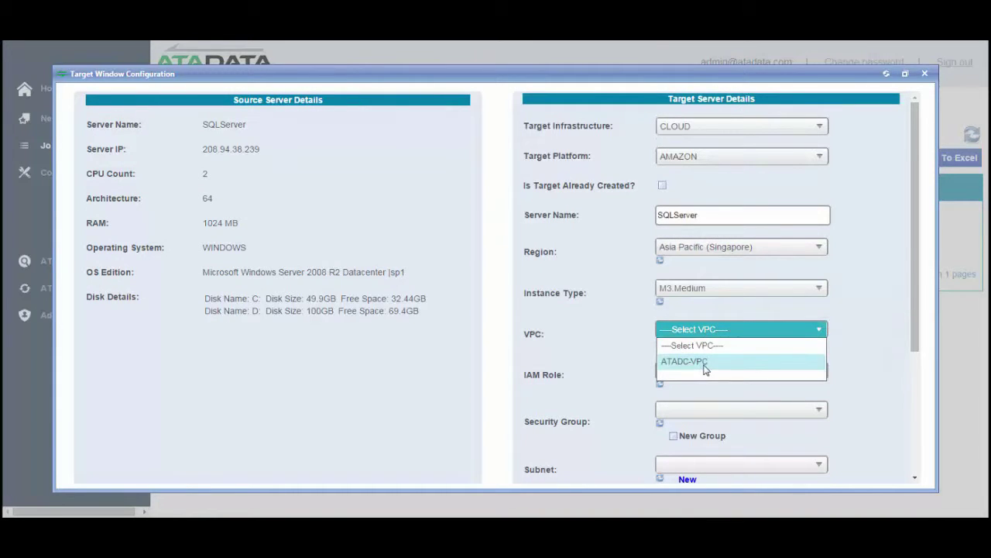
{"action": "left_click", "coordinate": [706, 361]}
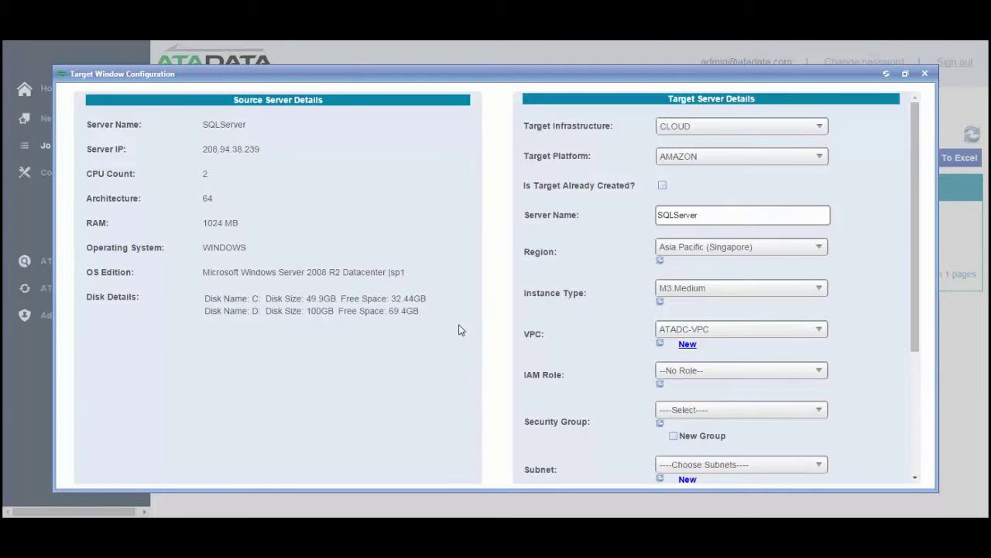
{"action": "left_click", "coordinate": [717, 418]}
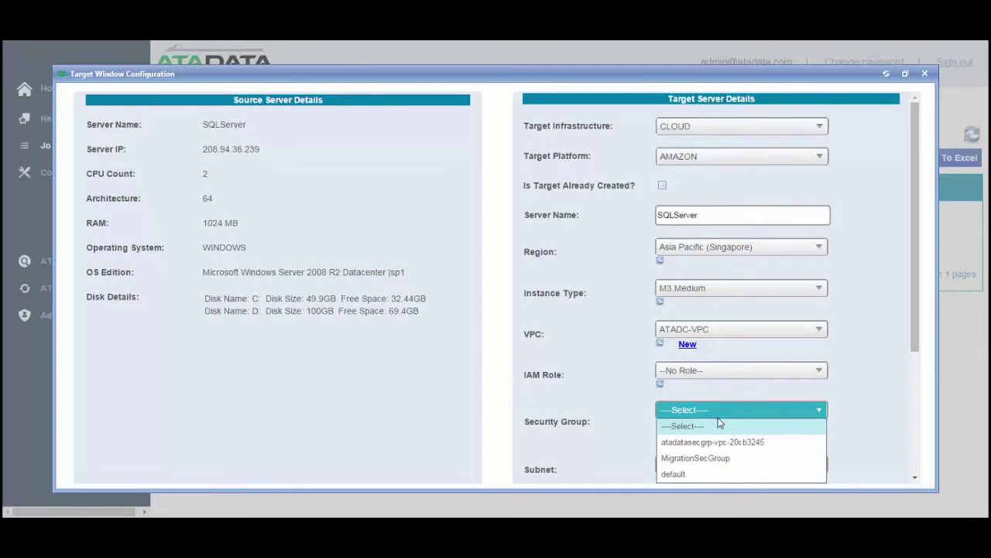
{"action": "left_click", "coordinate": [720, 441]}
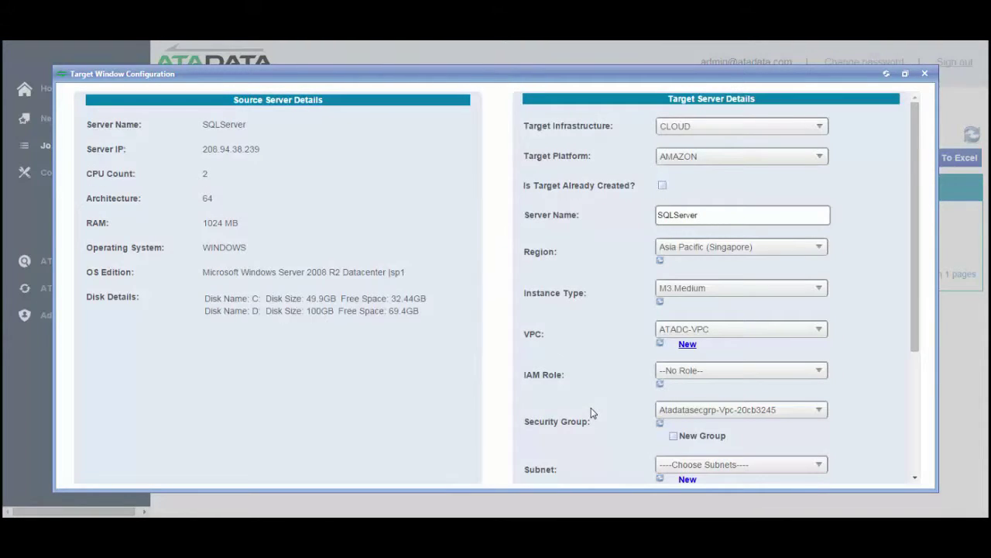
{"action": "scroll", "coordinate": [584, 402], "scroll_direction": "down", "scroll_amount": 3}
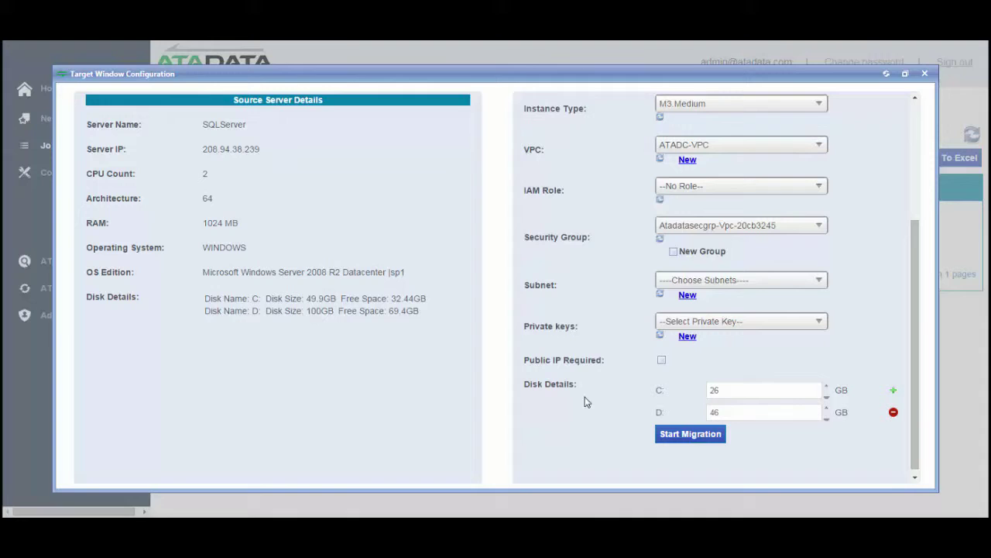
Pick private key Sngp, require a public IP, size the C: and D: disks at 50 GB, and start migration.
{"action": "left_click", "coordinate": [758, 327]}
{"action": "left_click", "coordinate": [704, 351]}
{"action": "left_click", "coordinate": [662, 360]}
{"action": "left_click", "coordinate": [791, 390]}
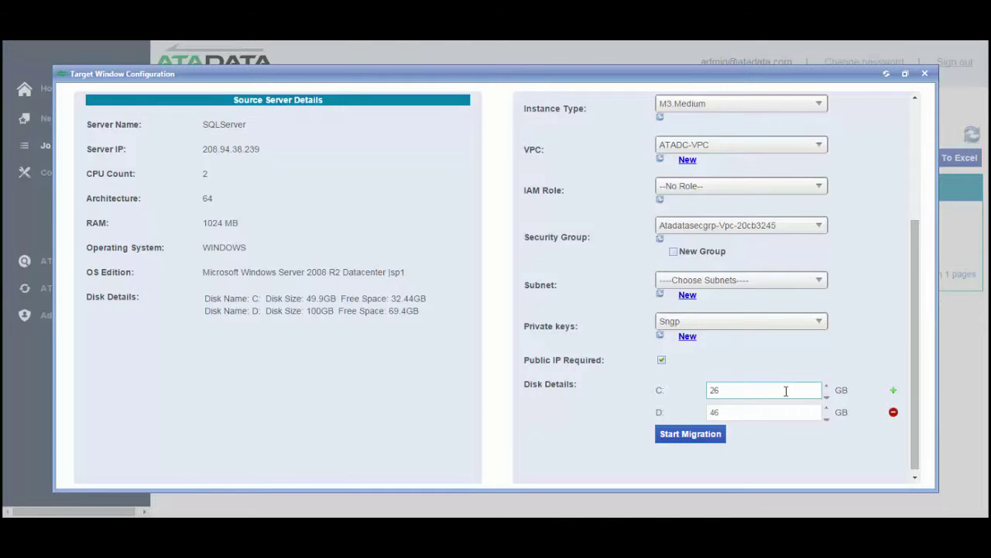
{"action": "double_click", "coordinate": [785, 391]}
{"action": "type", "text": "30"}
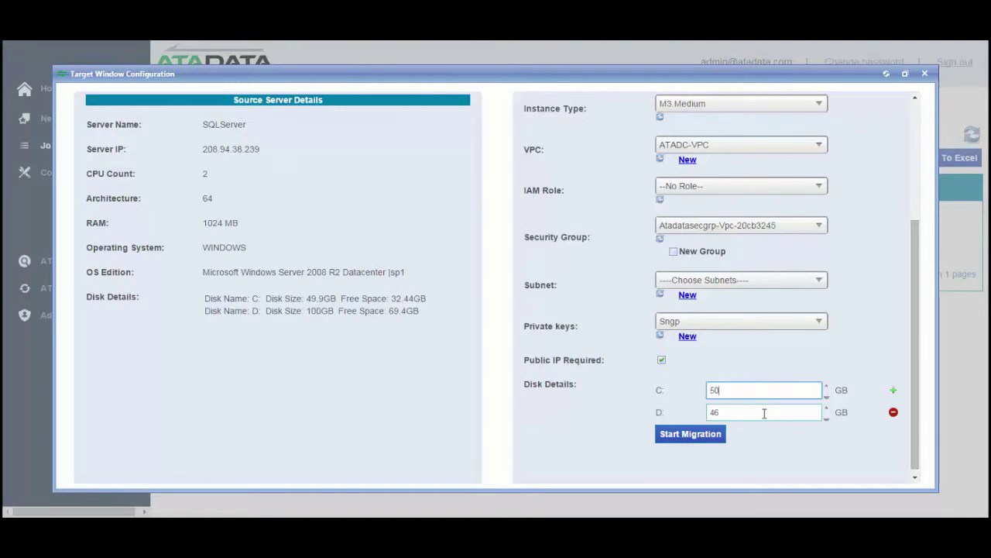
{"action": "double_click", "coordinate": [764, 412]}
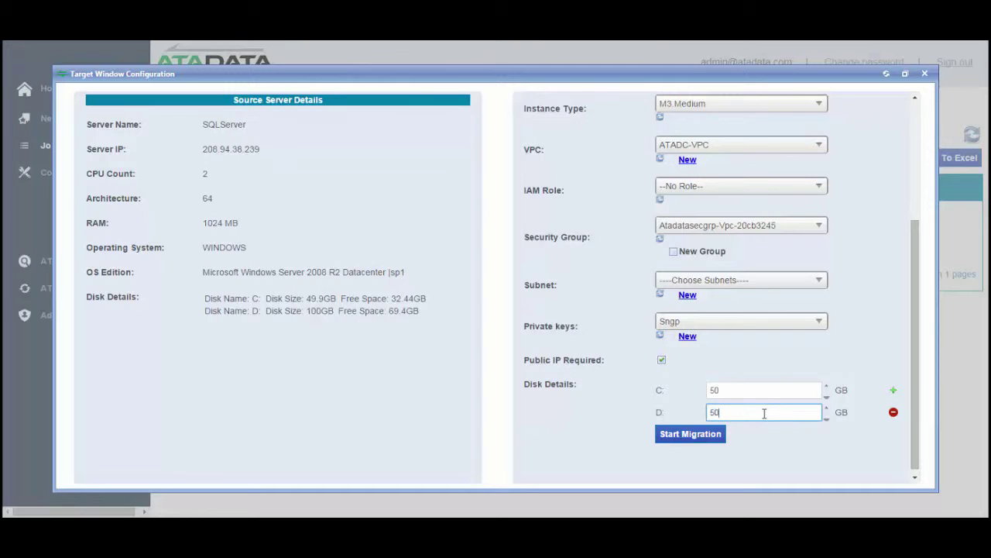
{"action": "type", "text": "50"}
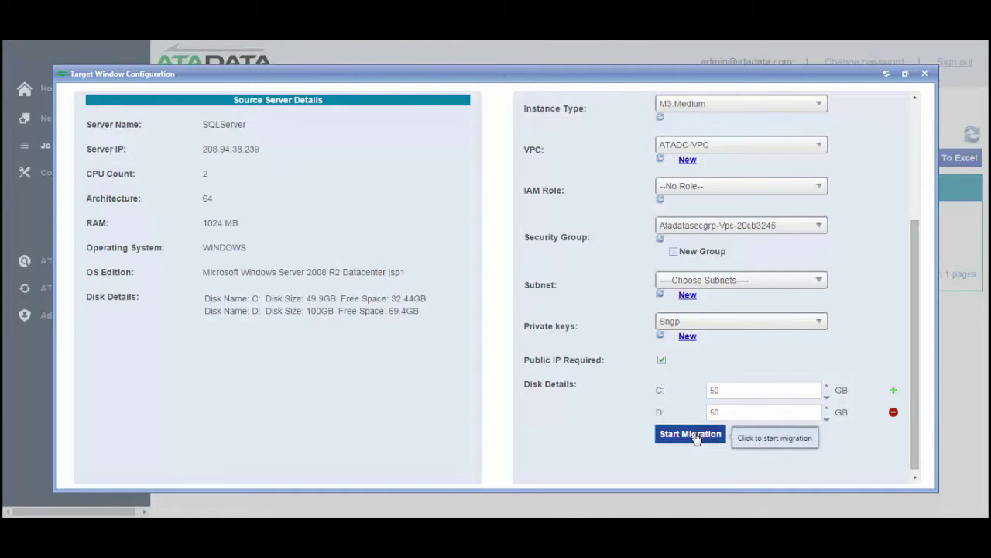
{"action": "left_click", "coordinate": [694, 436]}
Dismiss the subnet alerts, choose subnet 10.0.0.0/28, reselect Sngp, and launch the migration.
{"action": "left_click", "coordinate": [571, 170]}
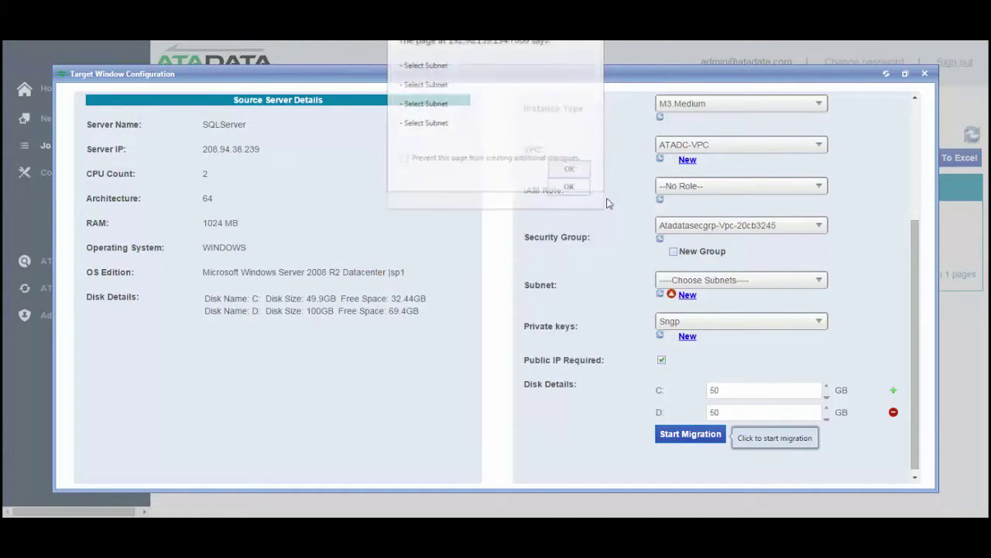
{"action": "left_click", "coordinate": [458, 158]}
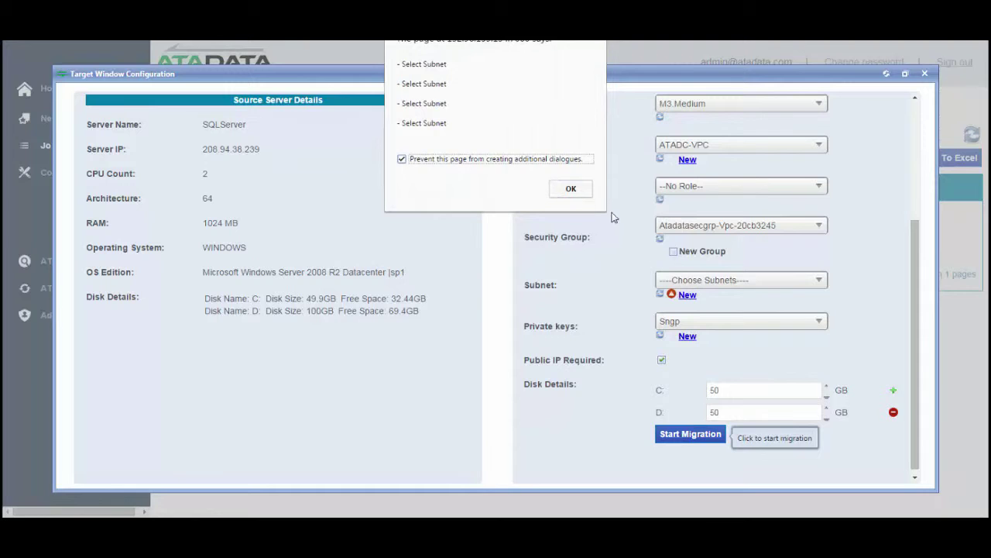
{"action": "left_click", "coordinate": [584, 195]}
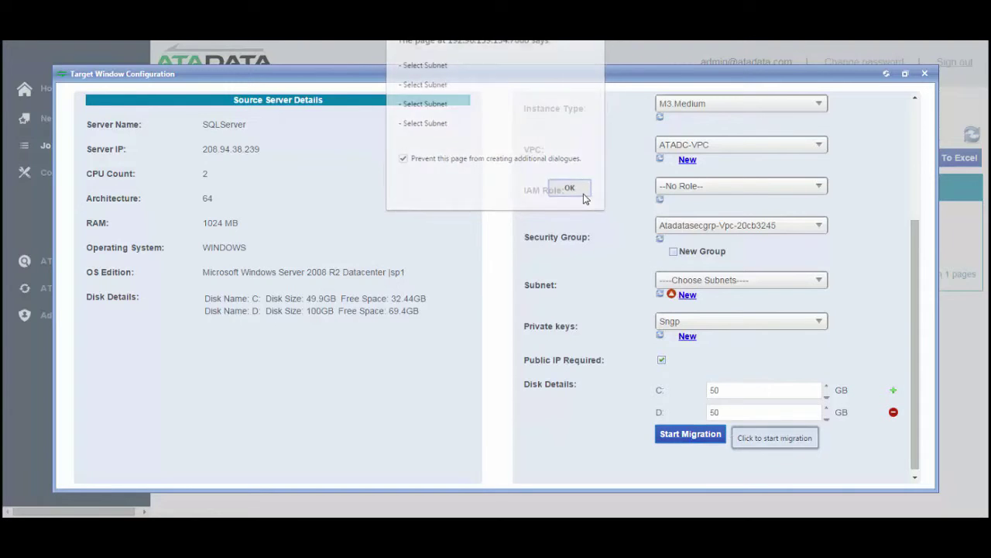
{"action": "left_click", "coordinate": [697, 282]}
{"action": "left_click", "coordinate": [689, 311]}
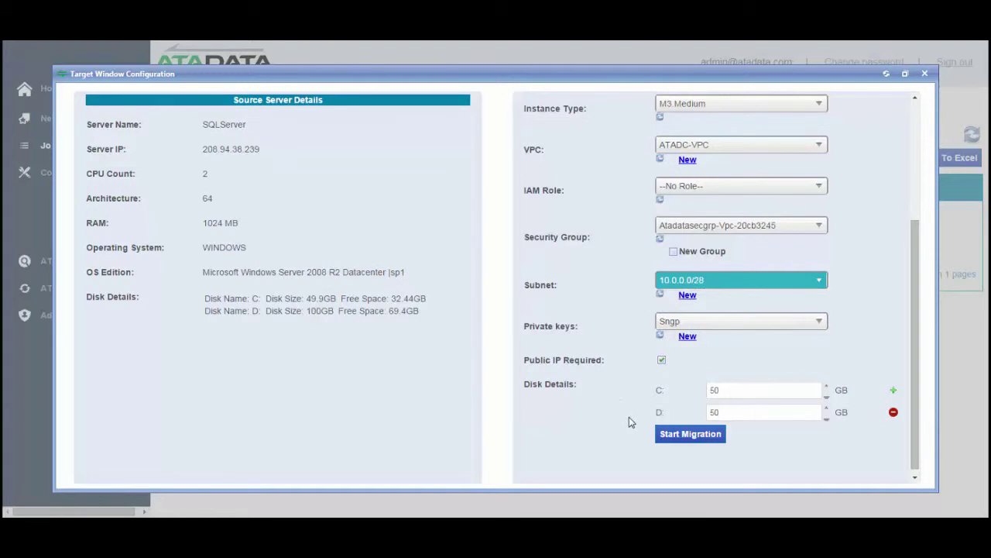
{"action": "left_click", "coordinate": [757, 323]}
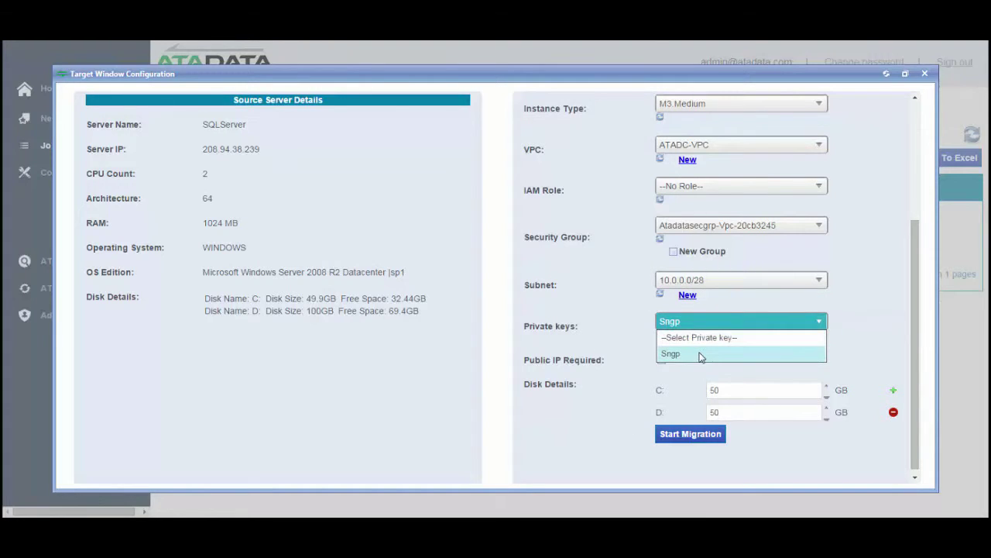
{"action": "left_click", "coordinate": [700, 355]}
{"action": "left_click", "coordinate": [662, 361]}
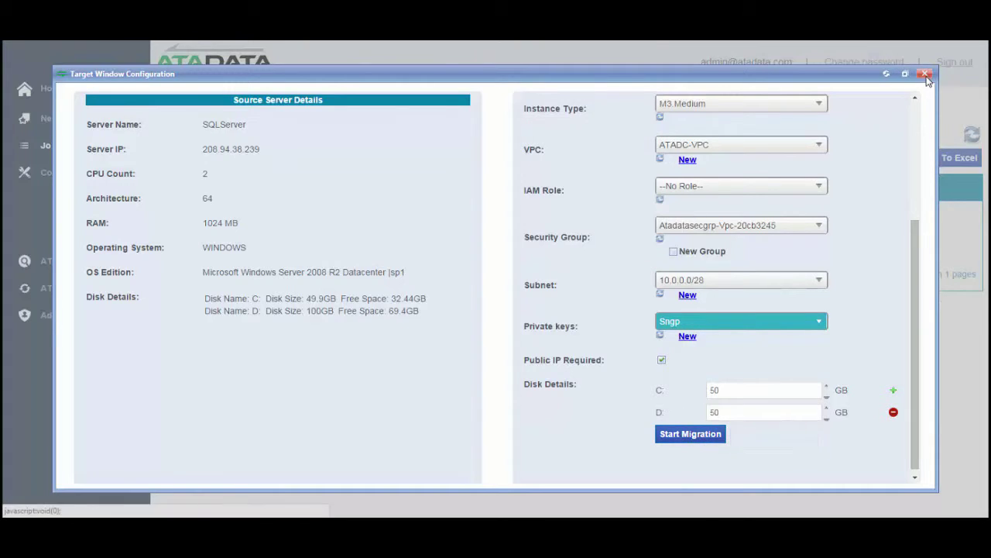
{"action": "left_click", "coordinate": [707, 435]}
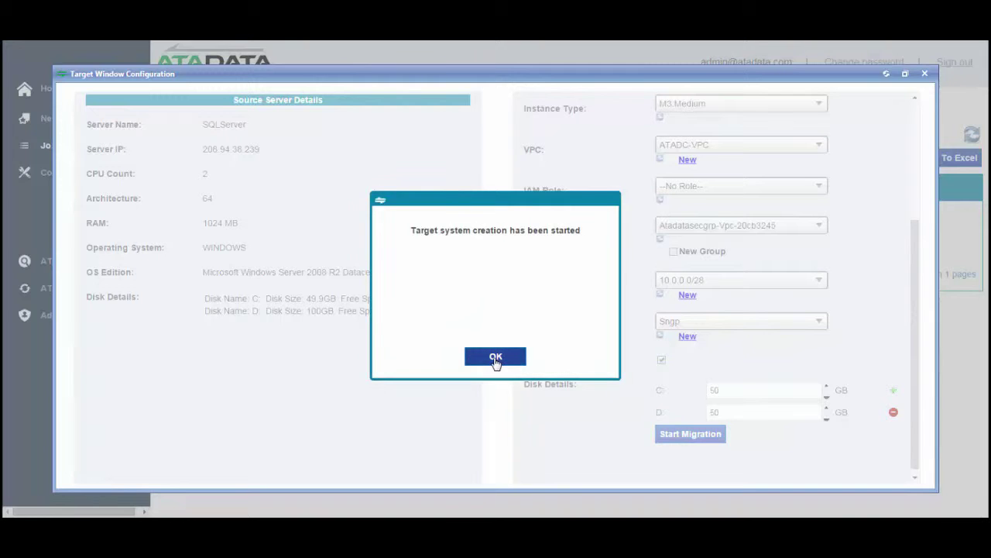
{"action": "left_click", "coordinate": [496, 358]}
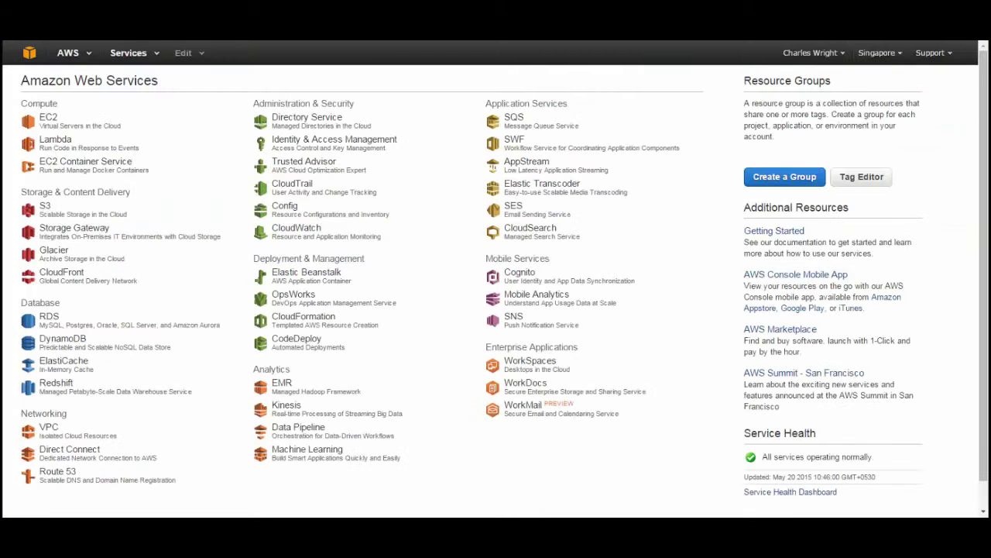
Confirm Singapore is the active AWS region and find the SQLServer instance among running EC2 instances.
{"action": "left_click", "coordinate": [880, 57]}
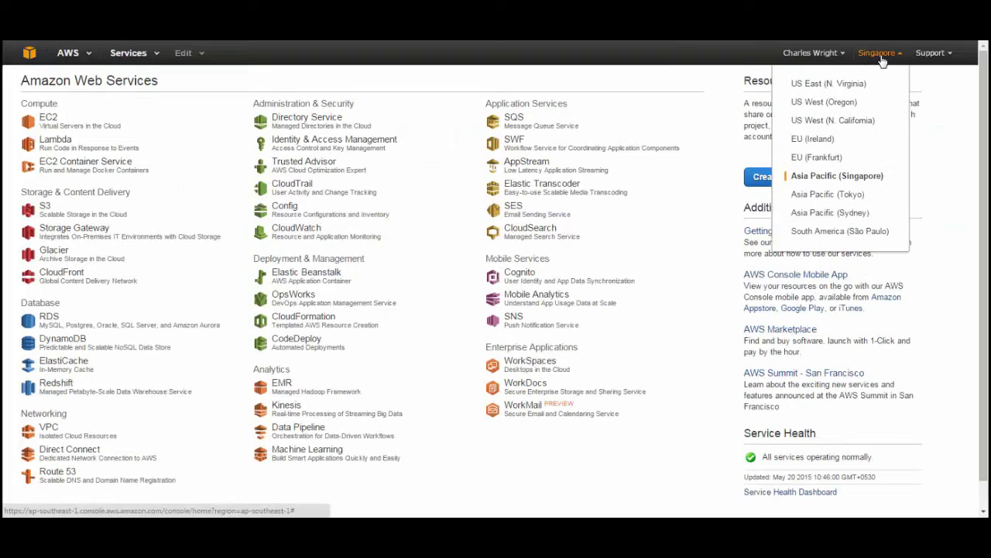
{"action": "left_click", "coordinate": [642, 89]}
{"action": "left_click", "coordinate": [49, 124]}
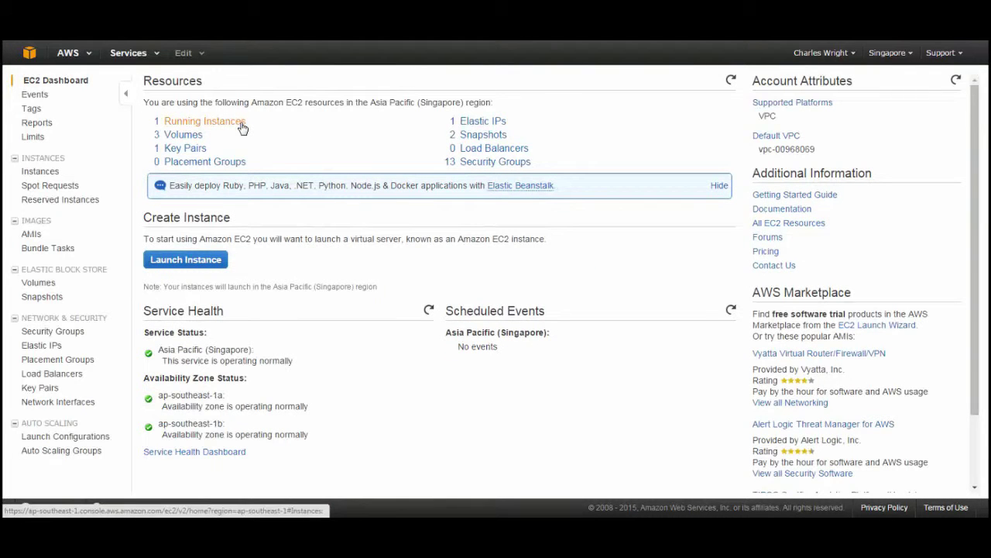
{"action": "left_click", "coordinate": [242, 125]}
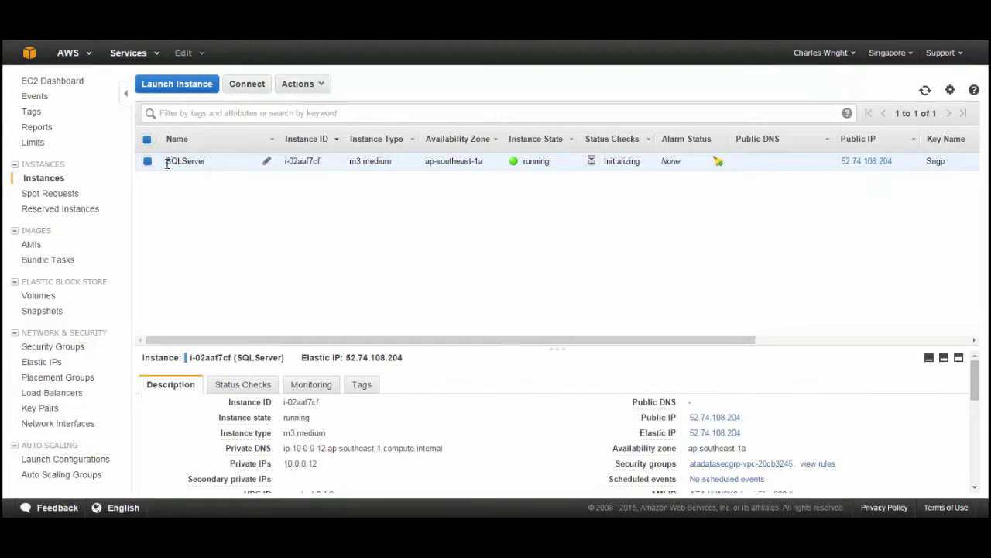
{"action": "left_click_drag", "start_coordinate": [167, 164], "coordinate": [205, 163]}
{"action": "left_click", "coordinate": [234, 196]}
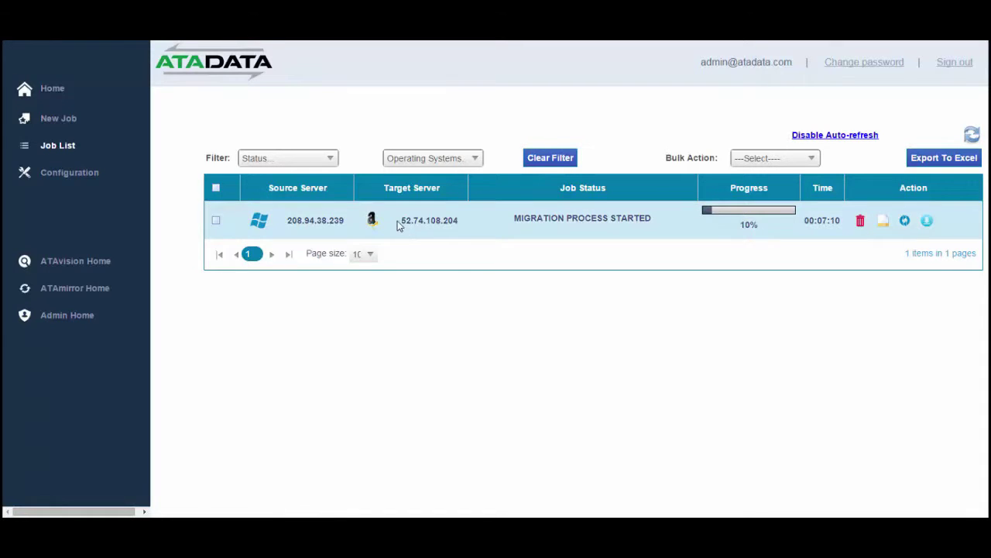
{"action": "left_click_drag", "start_coordinate": [398, 224], "coordinate": [465, 226]}
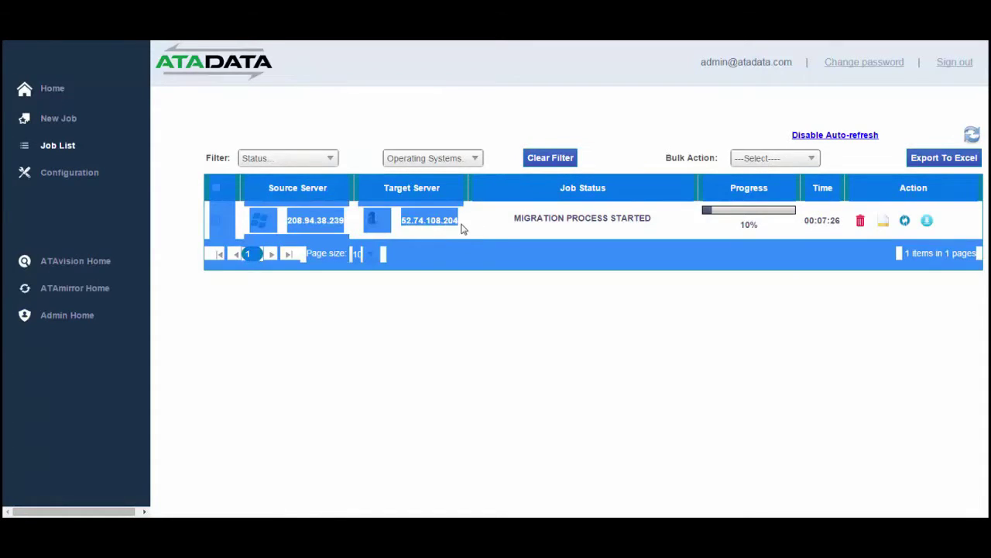
{"action": "left_click", "coordinate": [463, 228]}
{"action": "left_click_drag", "start_coordinate": [401, 222], "coordinate": [461, 225]}
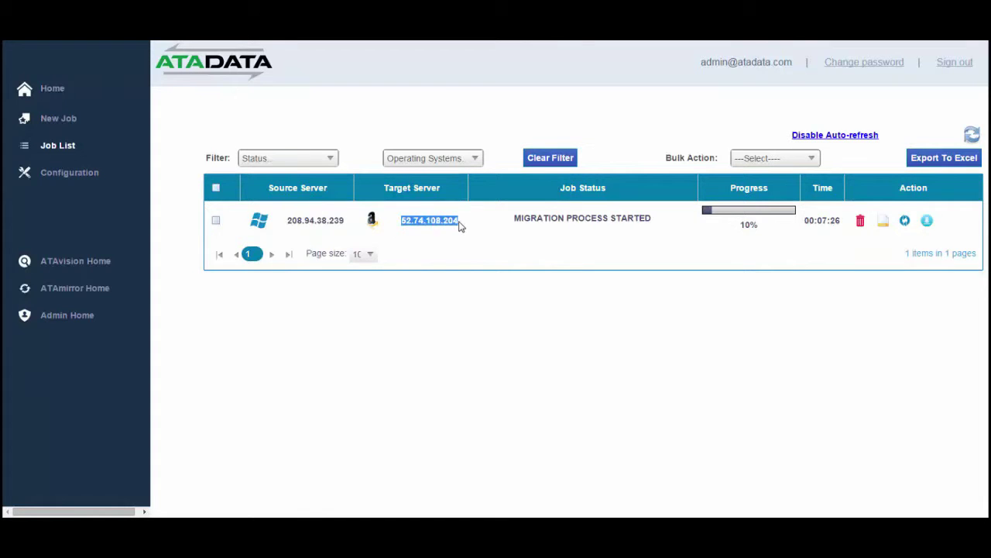
{"action": "left_click", "coordinate": [495, 246]}
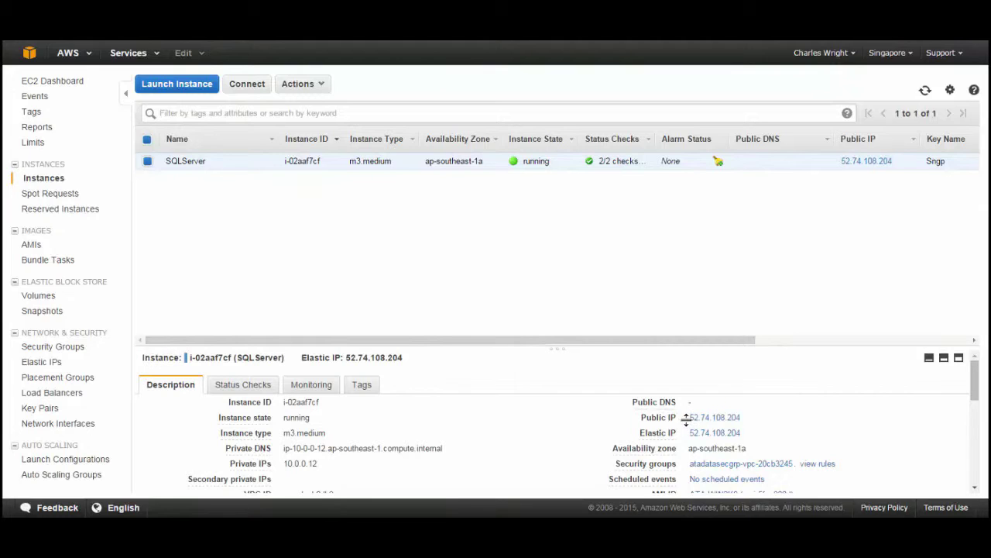
{"action": "left_click_drag", "start_coordinate": [688, 417], "coordinate": [765, 421]}
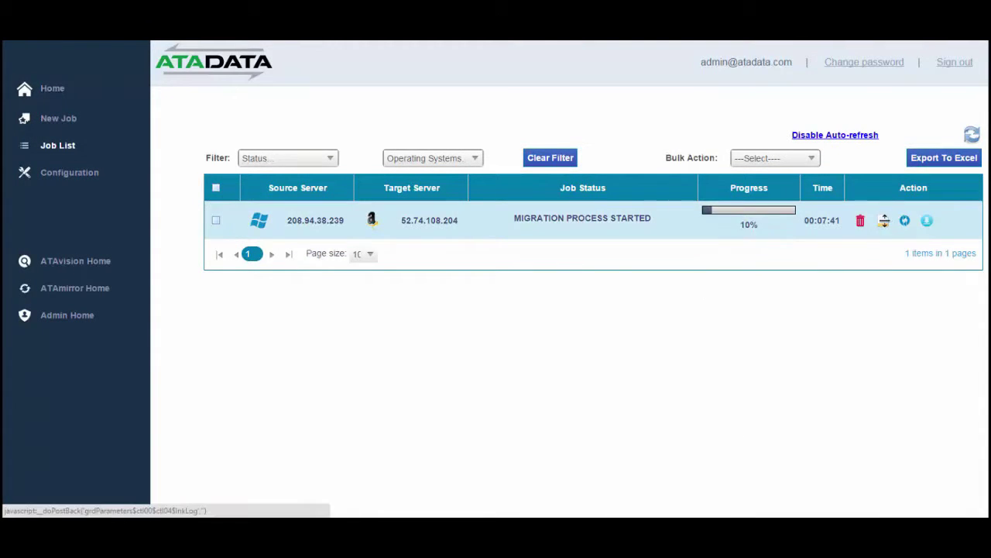
{"action": "left_click", "coordinate": [884, 221]}
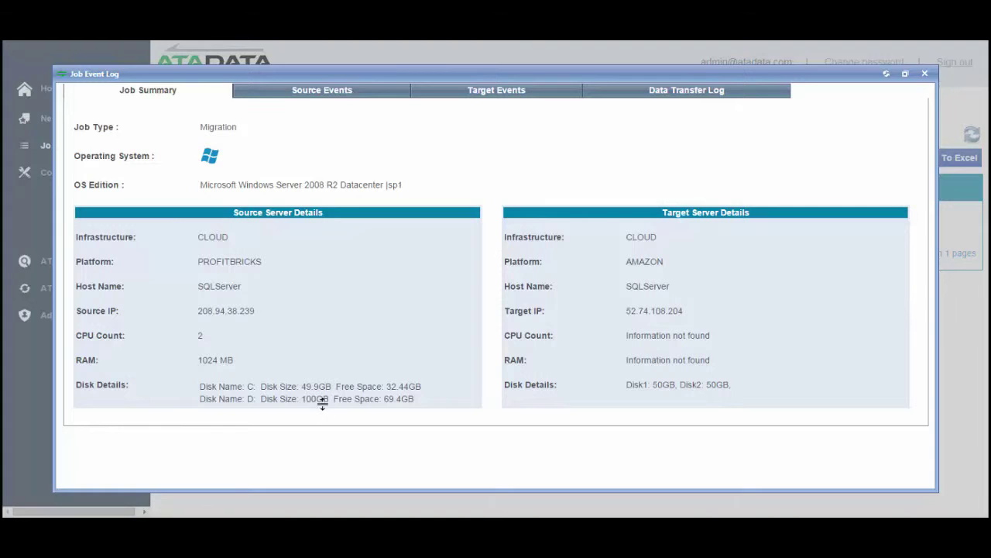
{"action": "left_click", "coordinate": [324, 90]}
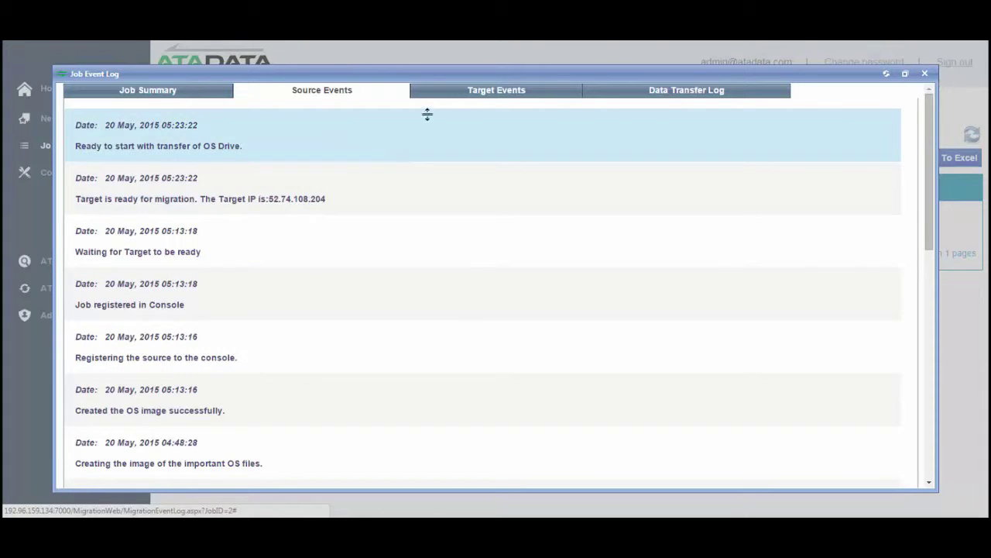
{"action": "left_click", "coordinate": [495, 91]}
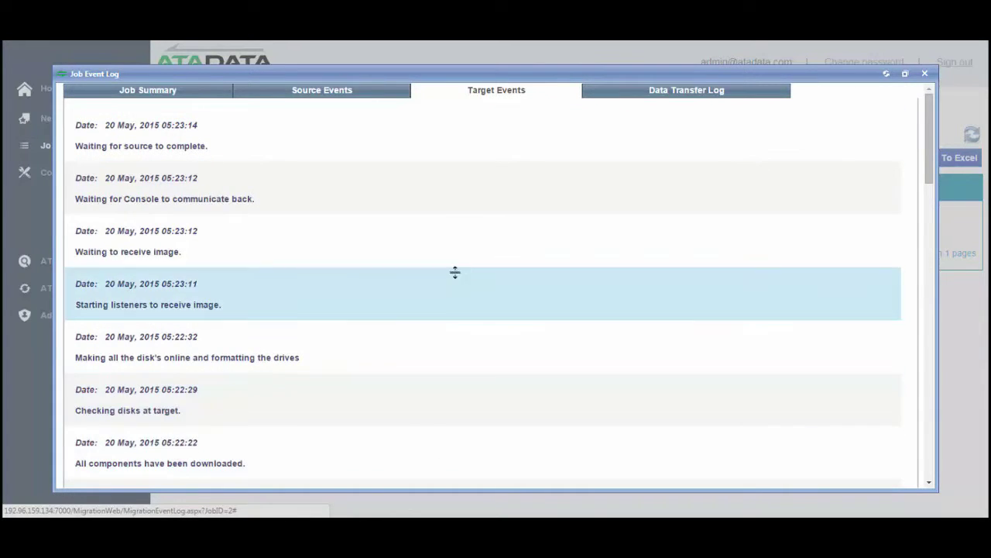
{"action": "left_click", "coordinate": [922, 75]}
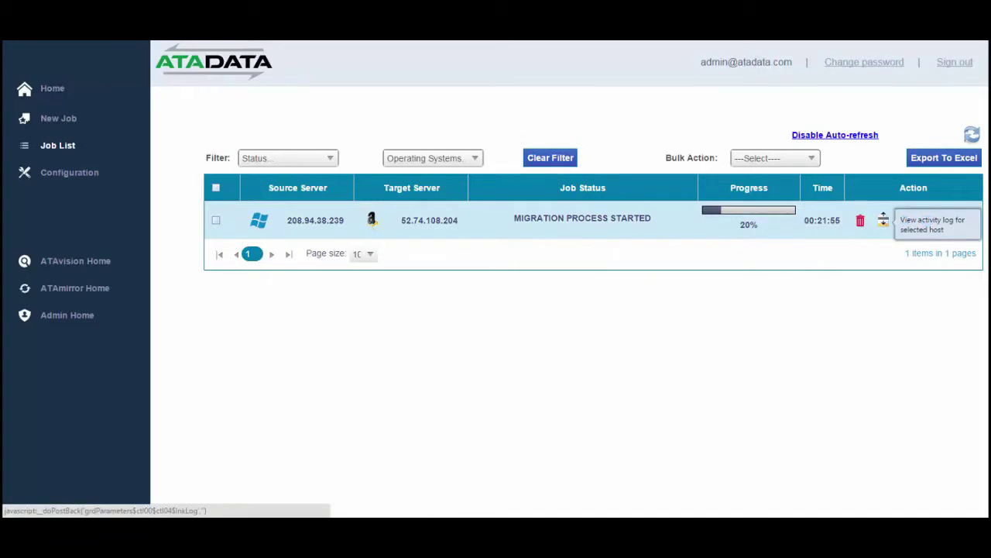
{"action": "left_click", "coordinate": [883, 220]}
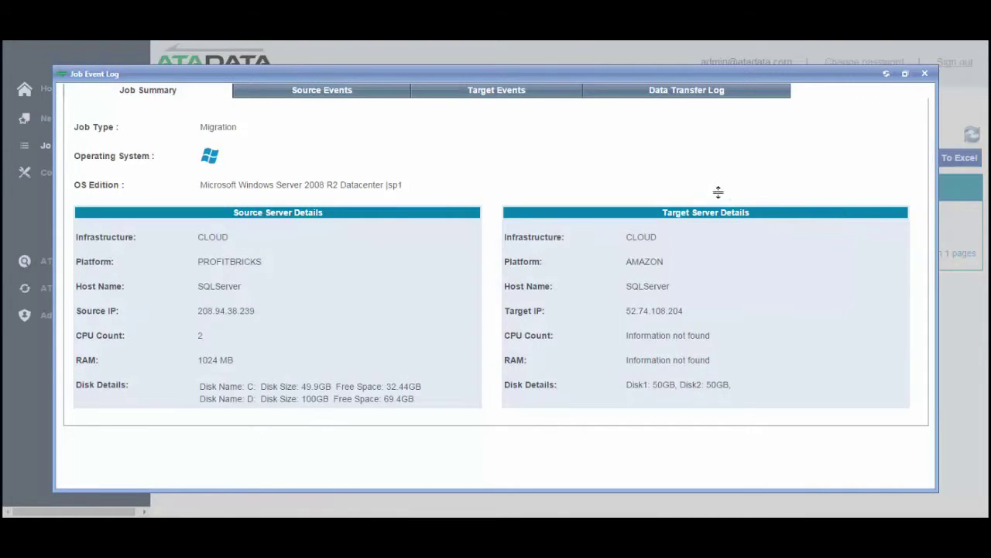
{"action": "left_click", "coordinate": [361, 92]}
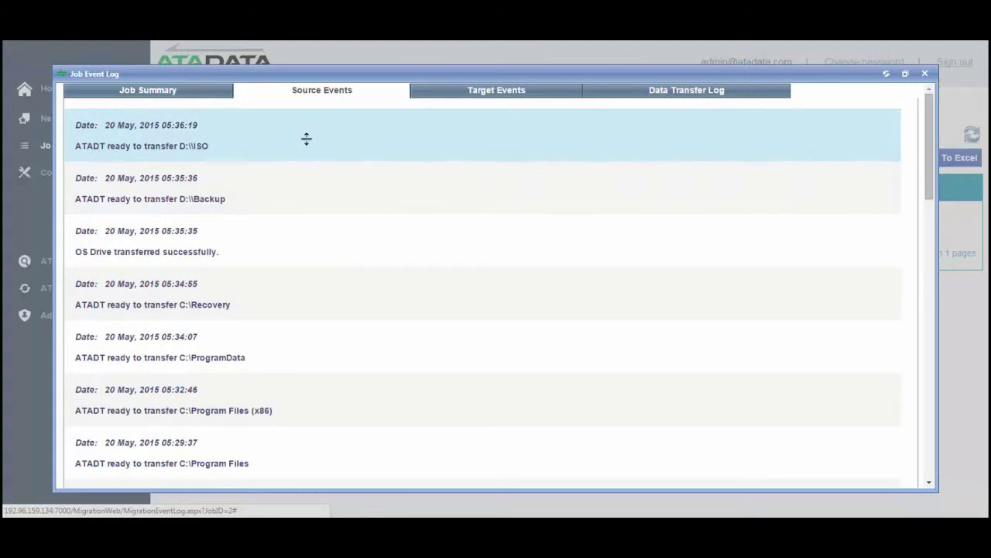
{"action": "left_click", "coordinate": [469, 95]}
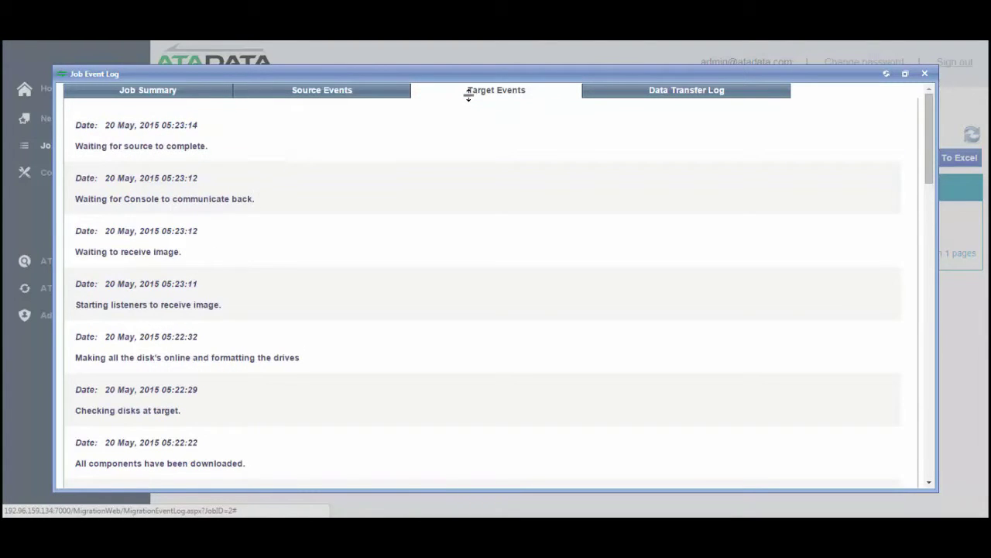
{"action": "left_click", "coordinate": [699, 91]}
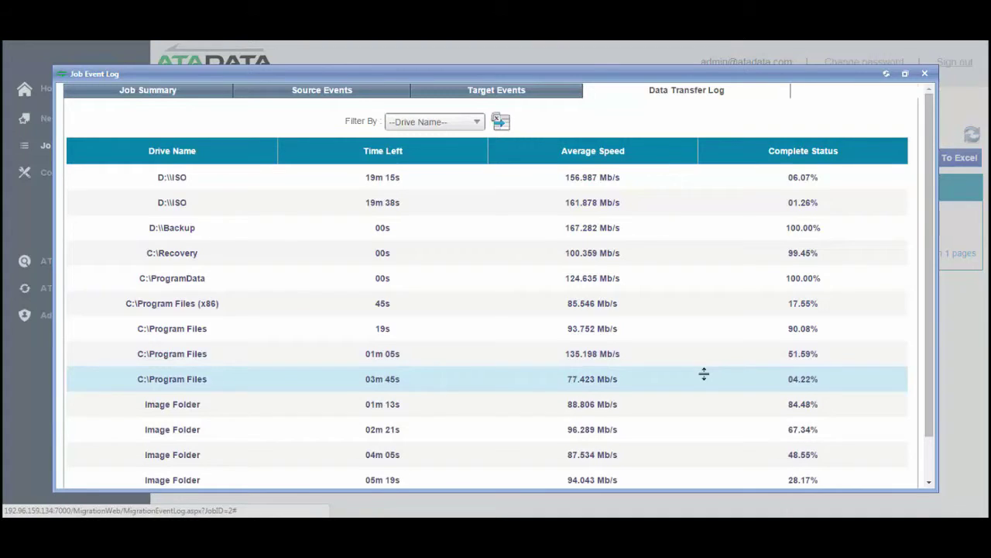
{"action": "scroll", "coordinate": [704, 374], "scroll_direction": "down", "scroll_amount": 1}
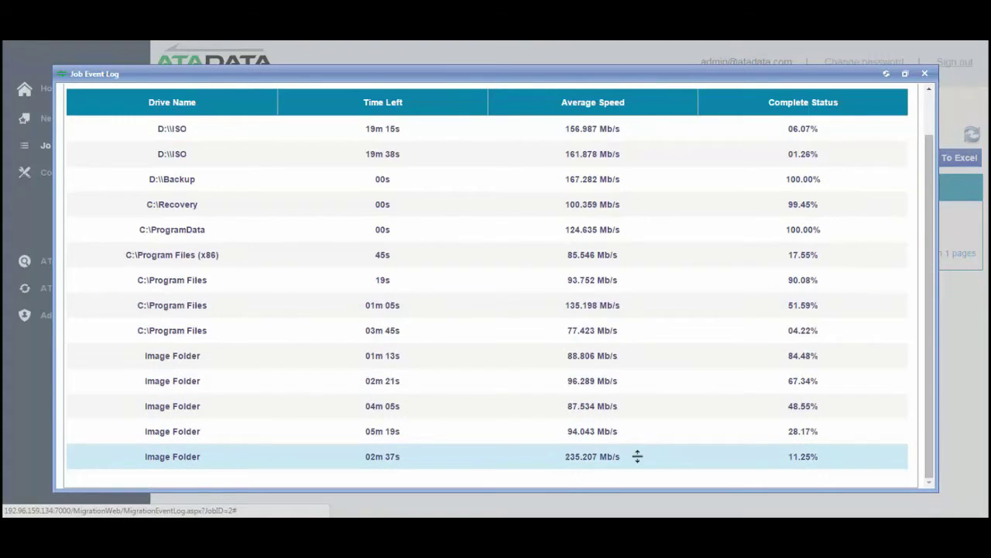
{"action": "scroll", "coordinate": [638, 457], "scroll_direction": "up", "scroll_amount": 1}
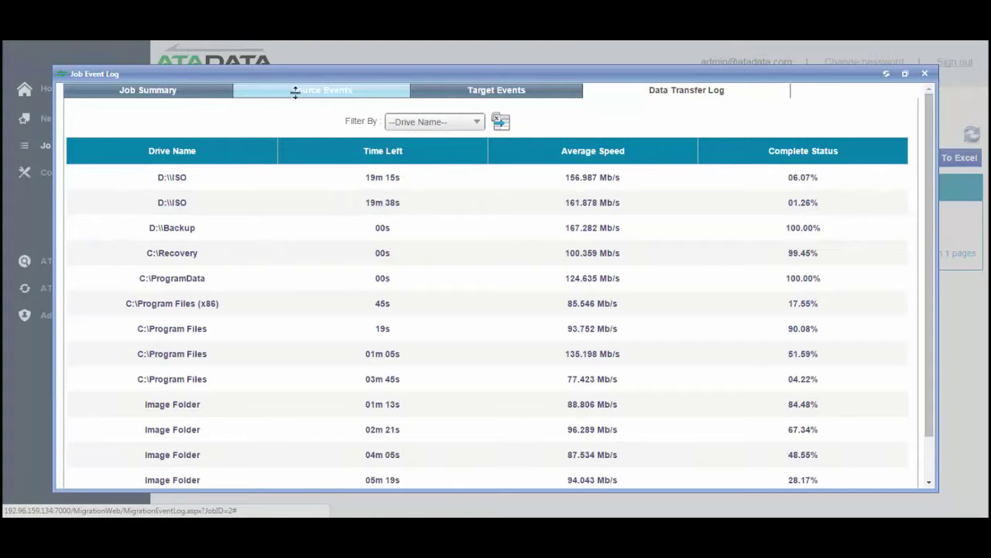
{"action": "left_click", "coordinate": [184, 91]}
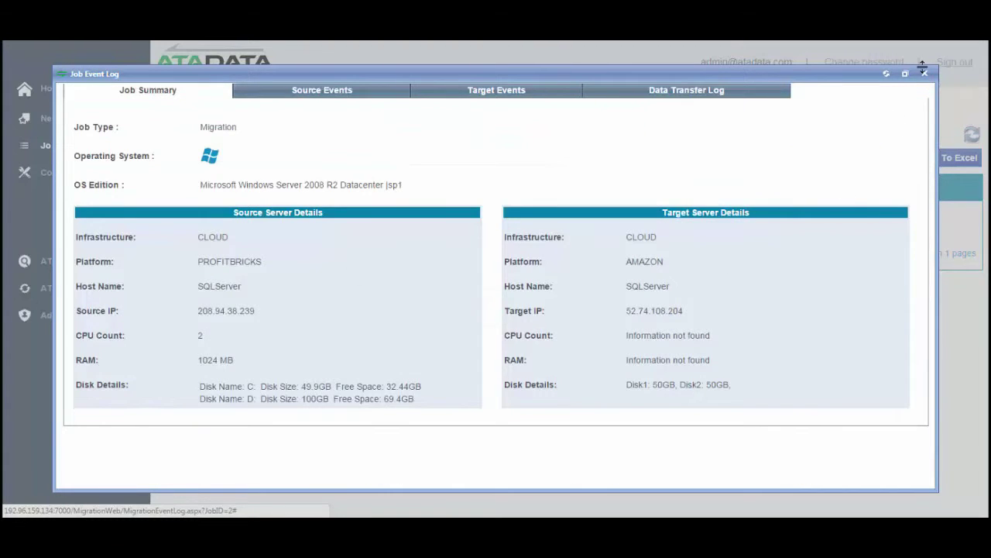
{"action": "left_click", "coordinate": [923, 73]}
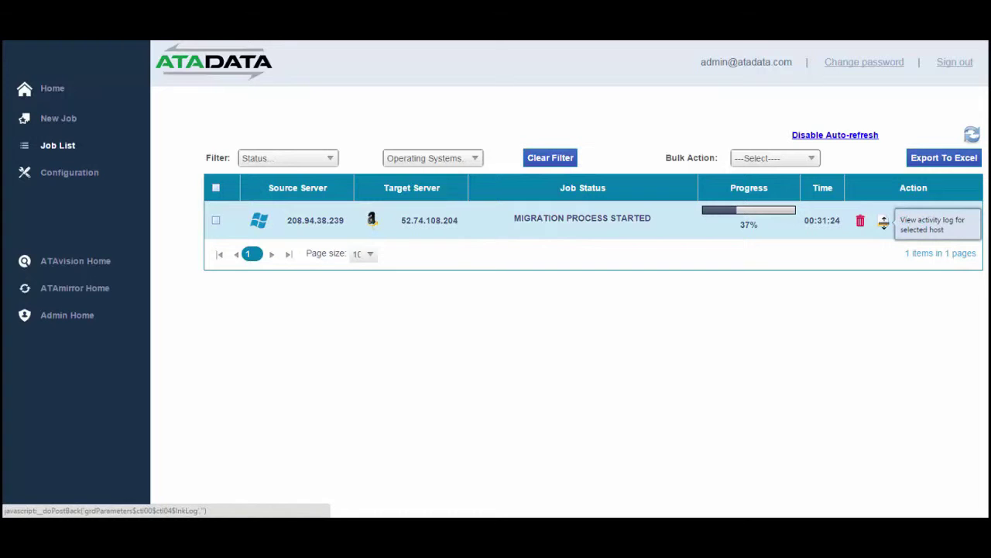
Open the job's event log and review the Data Transfer Log, Target Events and Source Events tabs.
{"action": "left_click", "coordinate": [883, 223]}
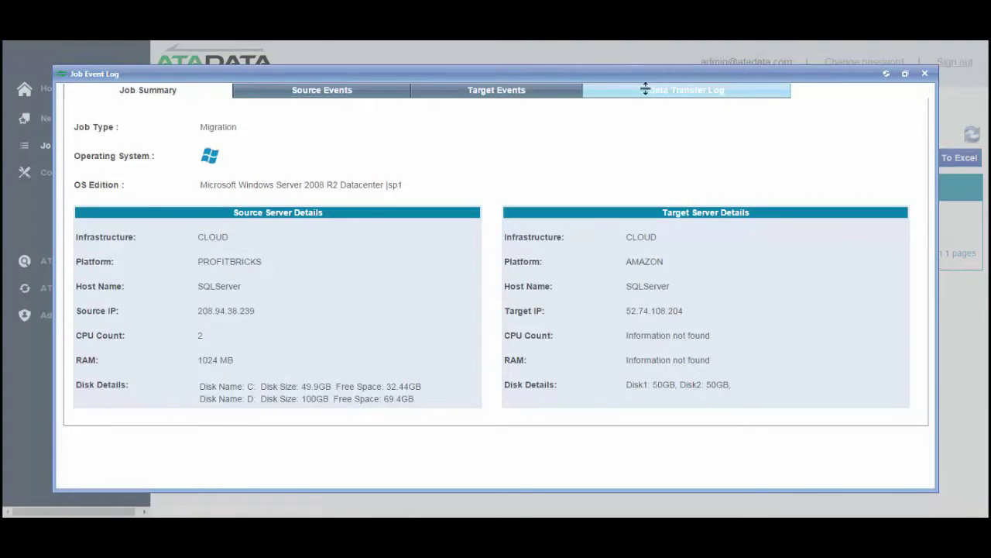
{"action": "left_click", "coordinate": [655, 89]}
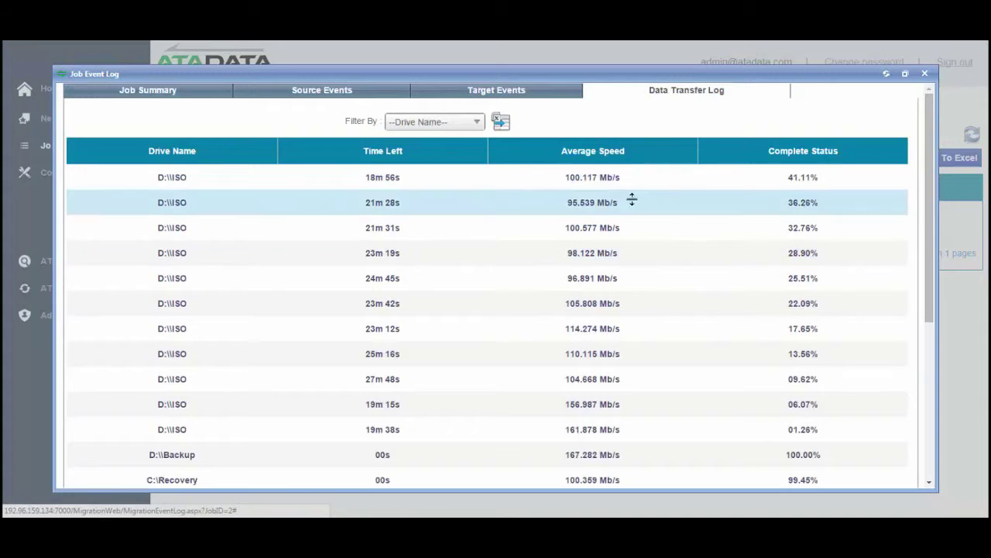
{"action": "left_click", "coordinate": [499, 88]}
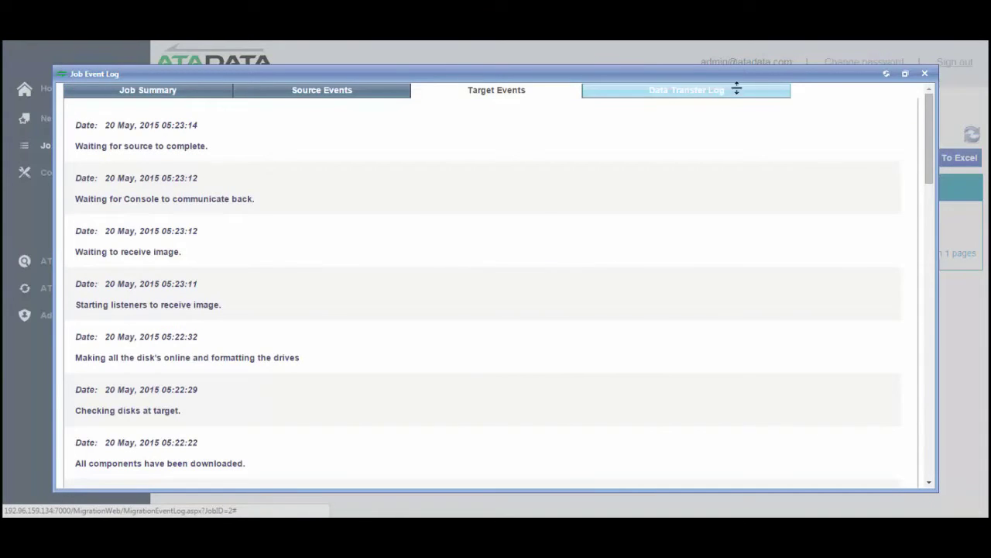
{"action": "left_click", "coordinate": [298, 90]}
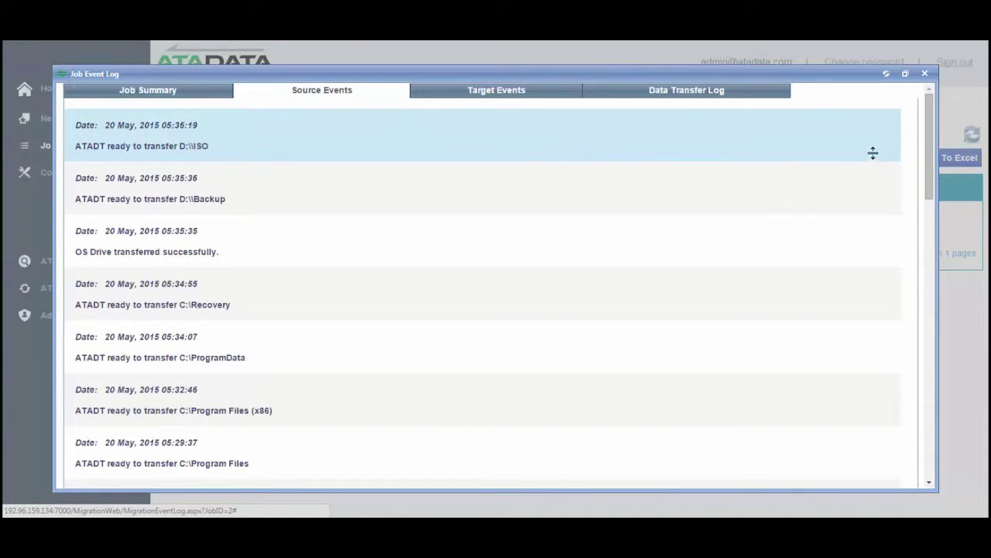
Close the Job Event Log dialog to see the migration to 52.74.108.204 at 70%.
{"action": "left_click", "coordinate": [924, 72]}
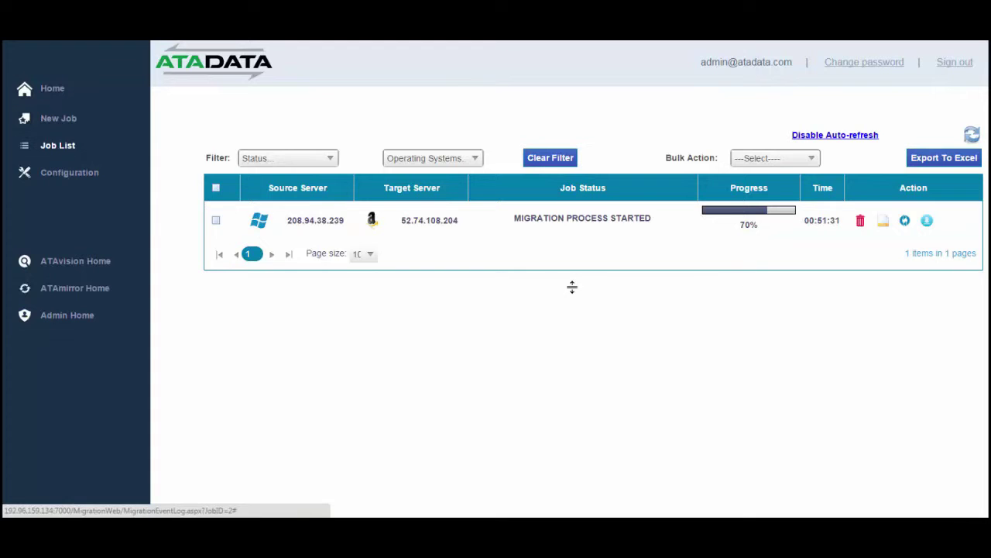
{"action": "left_click", "coordinate": [883, 221]}
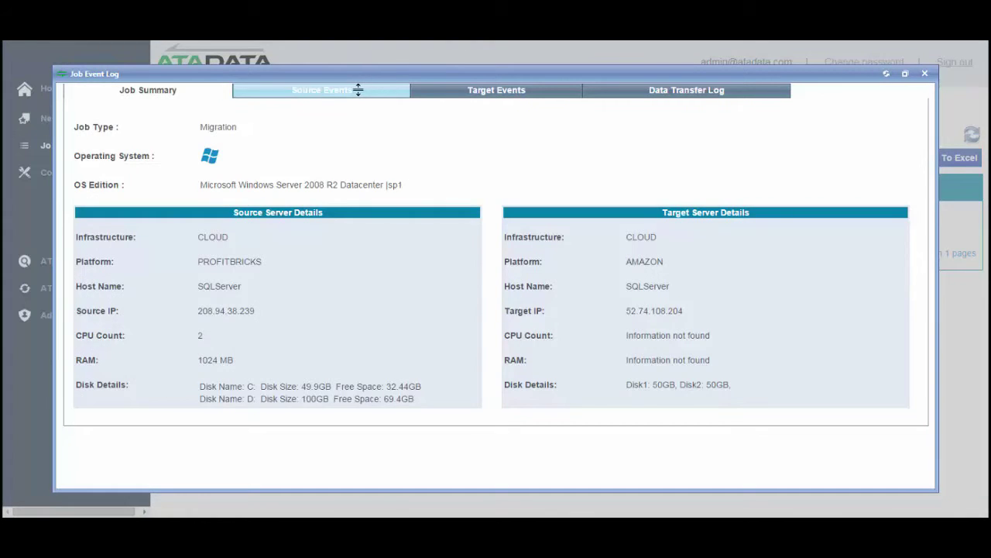
{"action": "left_click", "coordinate": [358, 90]}
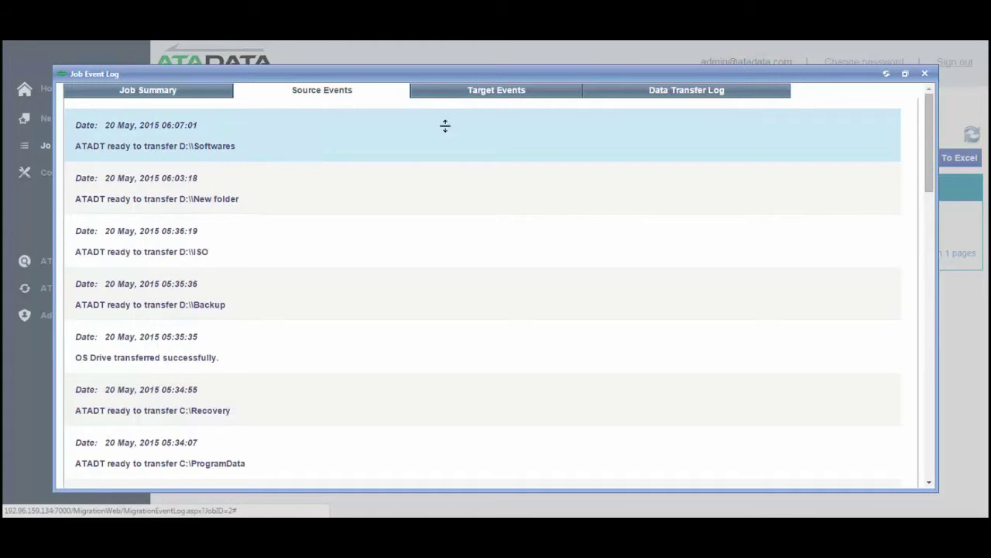
{"action": "left_click", "coordinate": [491, 95]}
{"action": "left_click", "coordinate": [658, 96]}
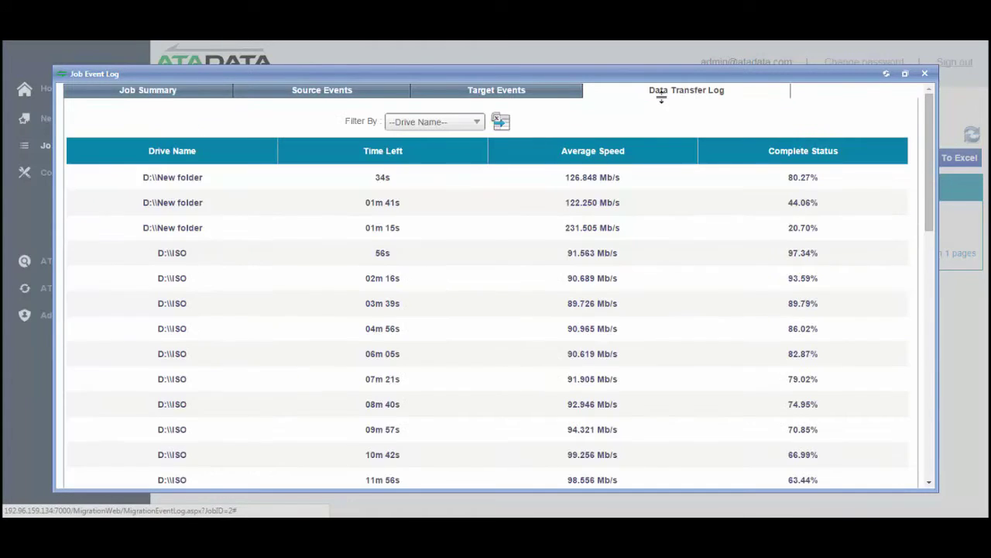
{"action": "left_click", "coordinate": [924, 74]}
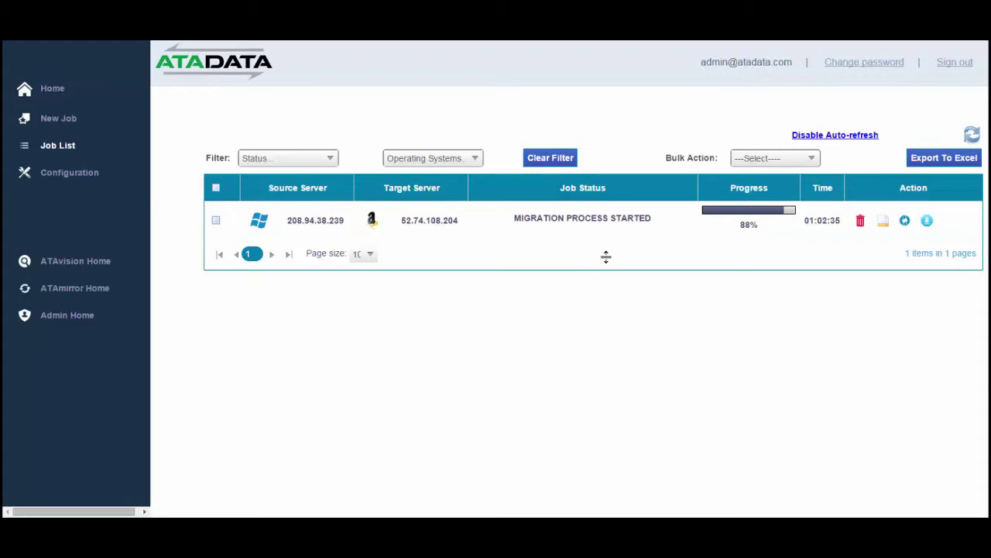
{"action": "left_click", "coordinate": [883, 220]}
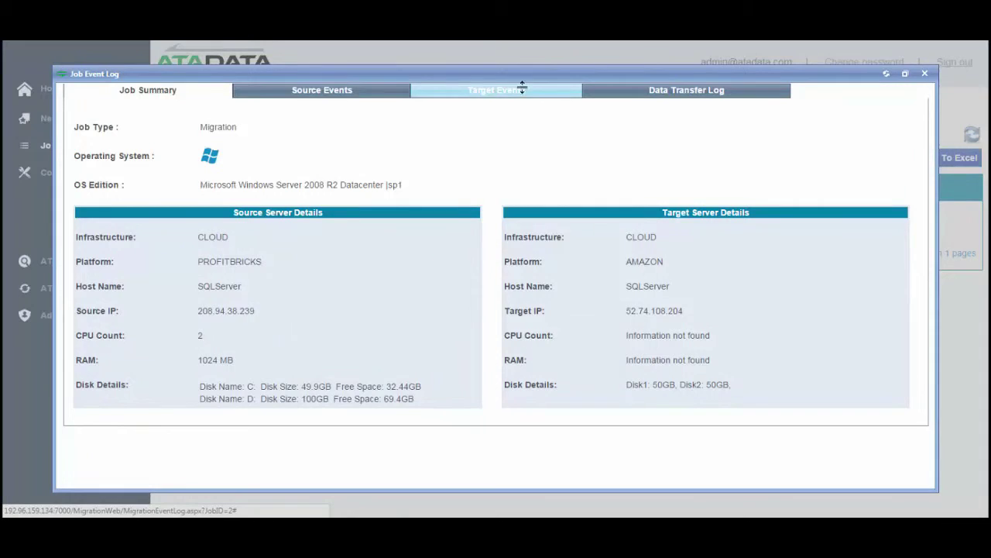
{"action": "left_click", "coordinate": [393, 90]}
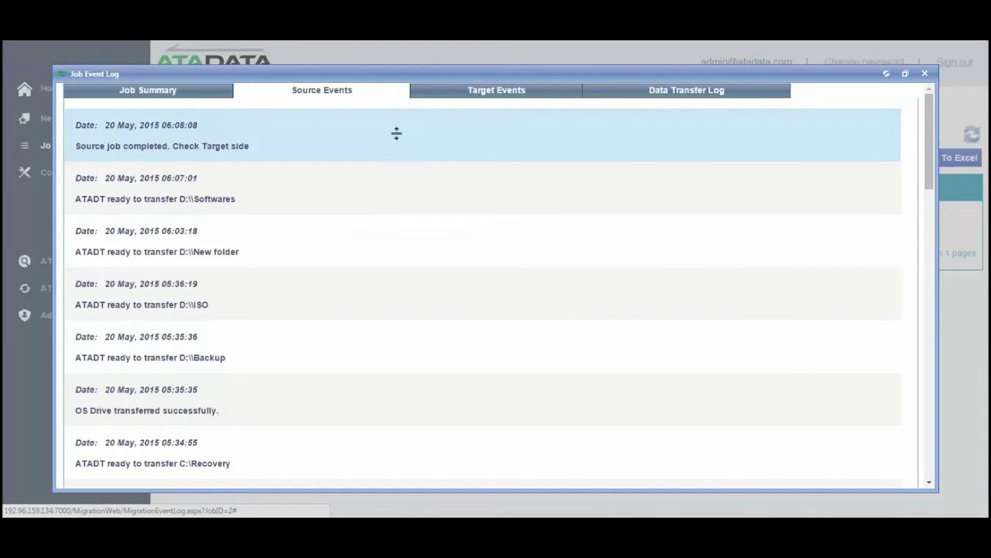
{"action": "left_click", "coordinate": [507, 91]}
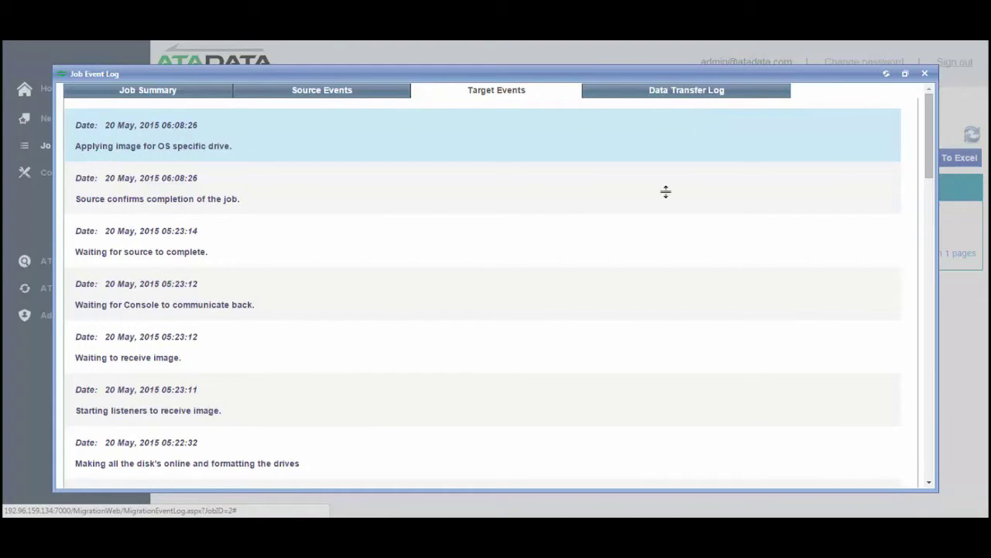
{"action": "left_click", "coordinate": [688, 92]}
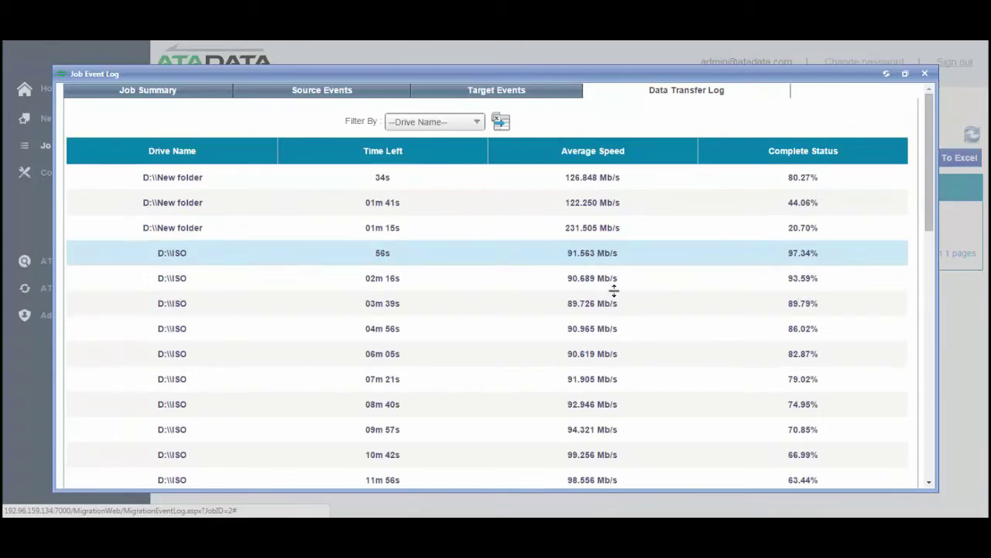
{"action": "left_click", "coordinate": [509, 93]}
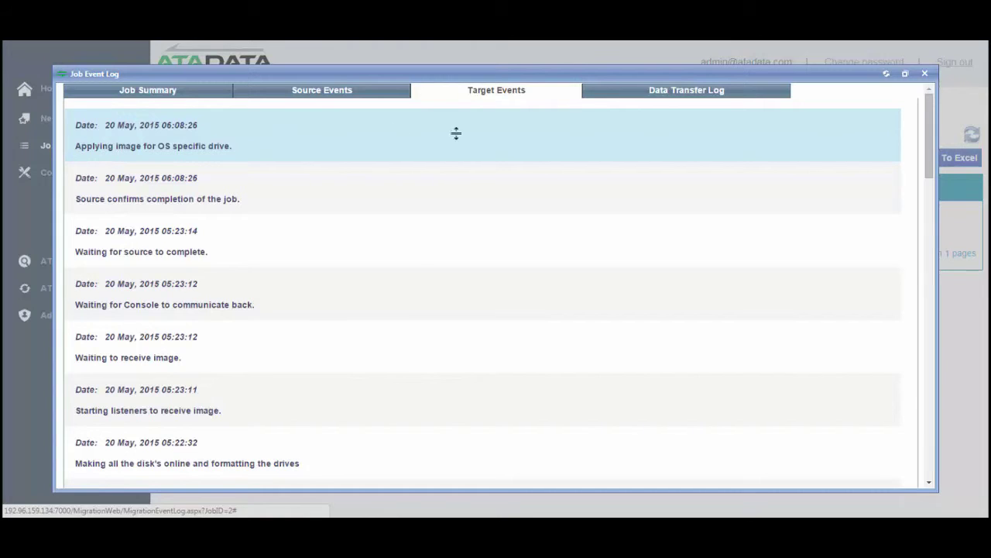
{"action": "left_click", "coordinate": [925, 74]}
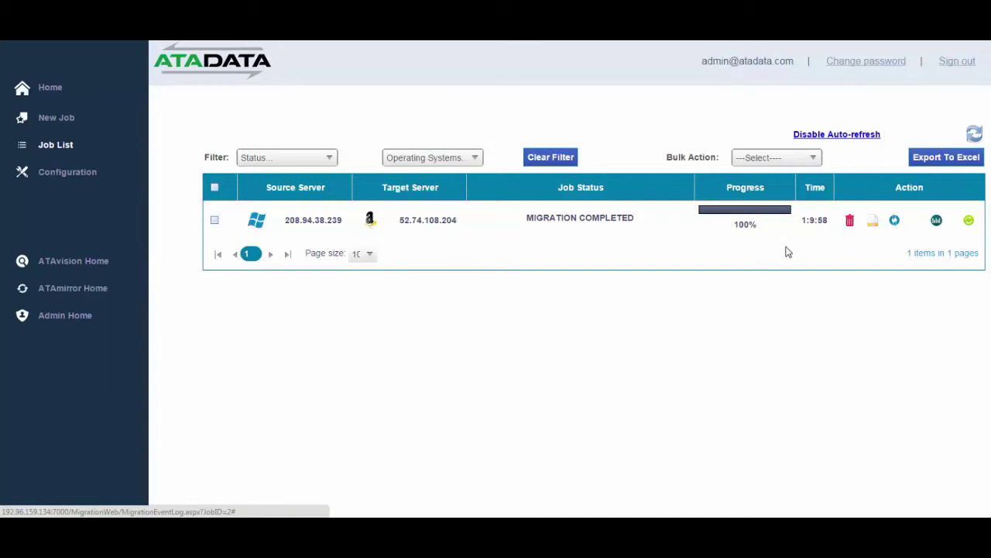
{"action": "left_click", "coordinate": [873, 222]}
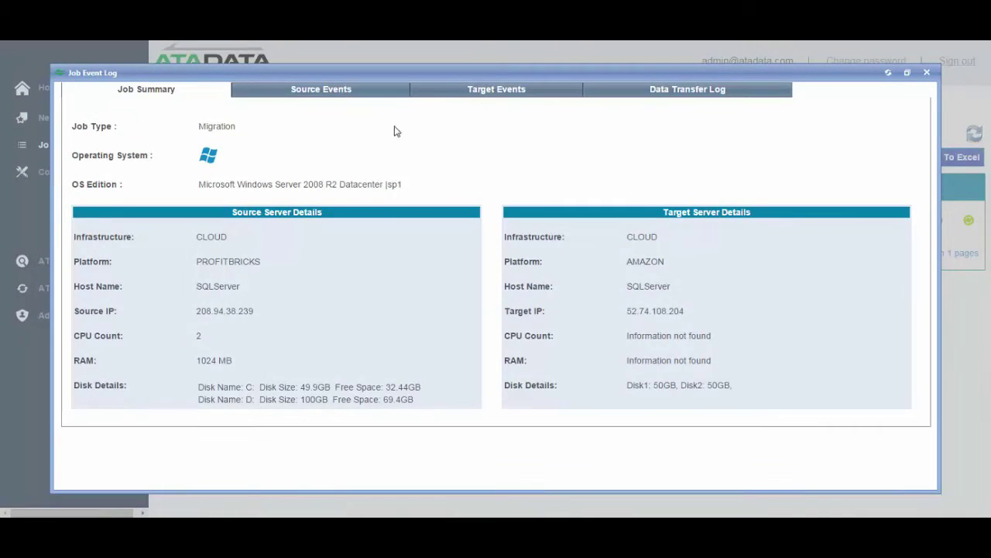
{"action": "left_click", "coordinate": [354, 91]}
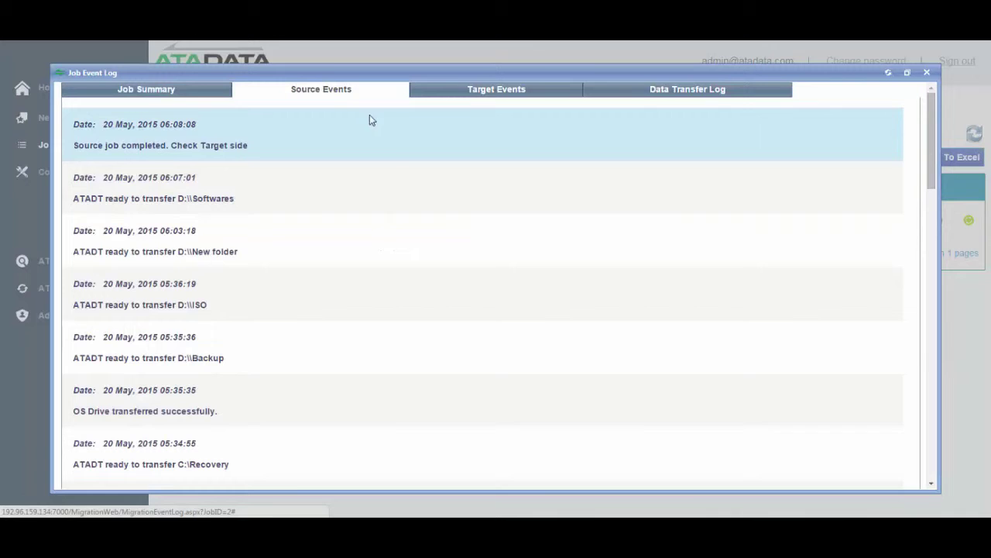
{"action": "left_click", "coordinate": [516, 92]}
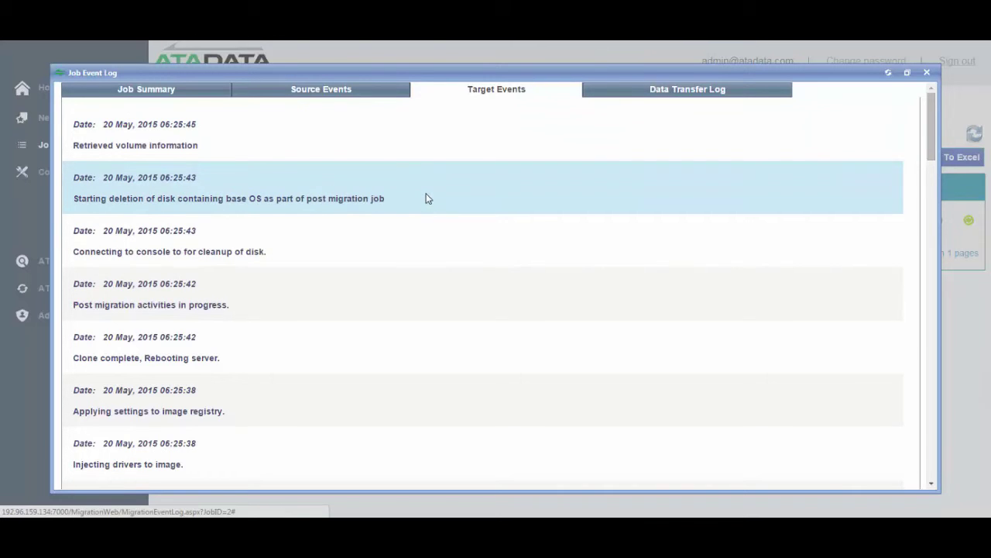
{"action": "left_click", "coordinate": [648, 95]}
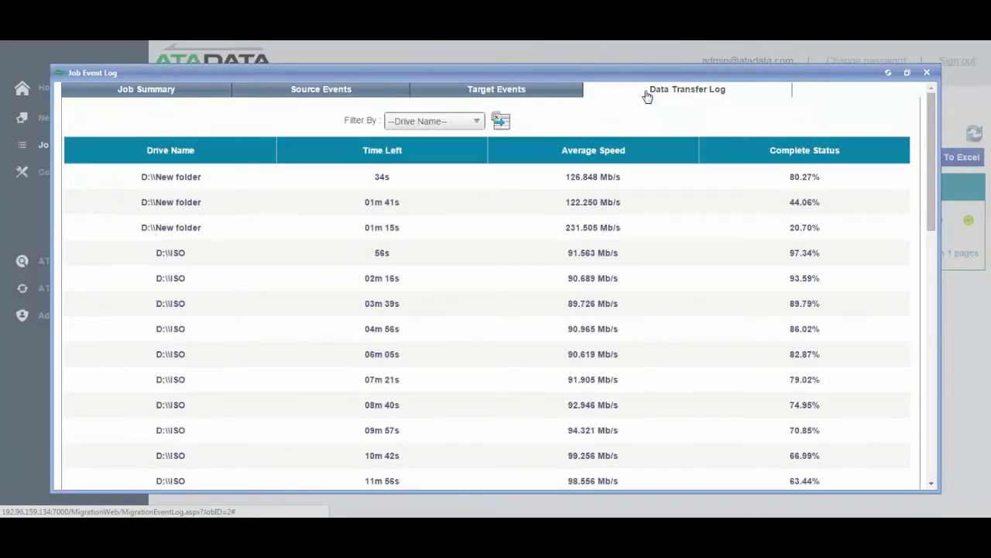
{"action": "left_click", "coordinate": [512, 91]}
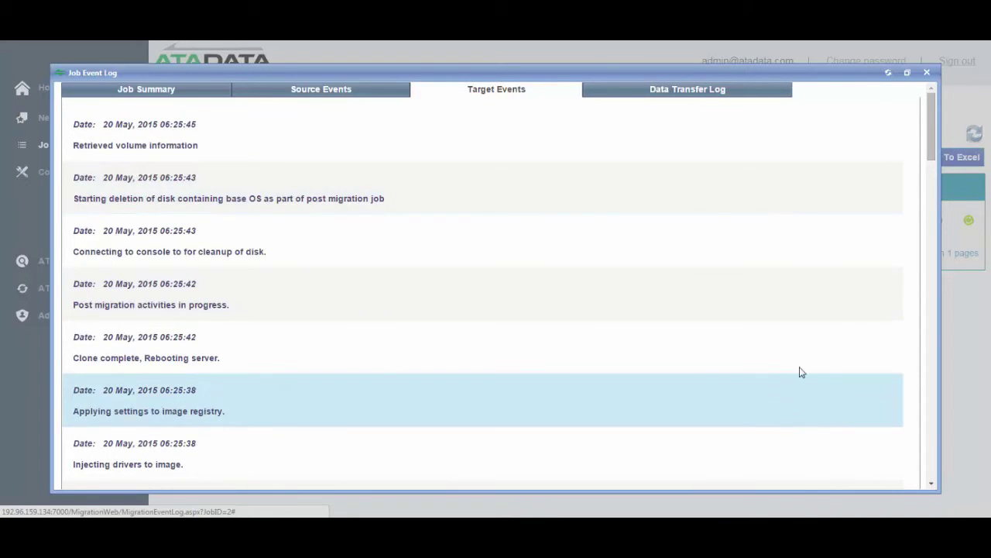
{"action": "left_click", "coordinate": [929, 75]}
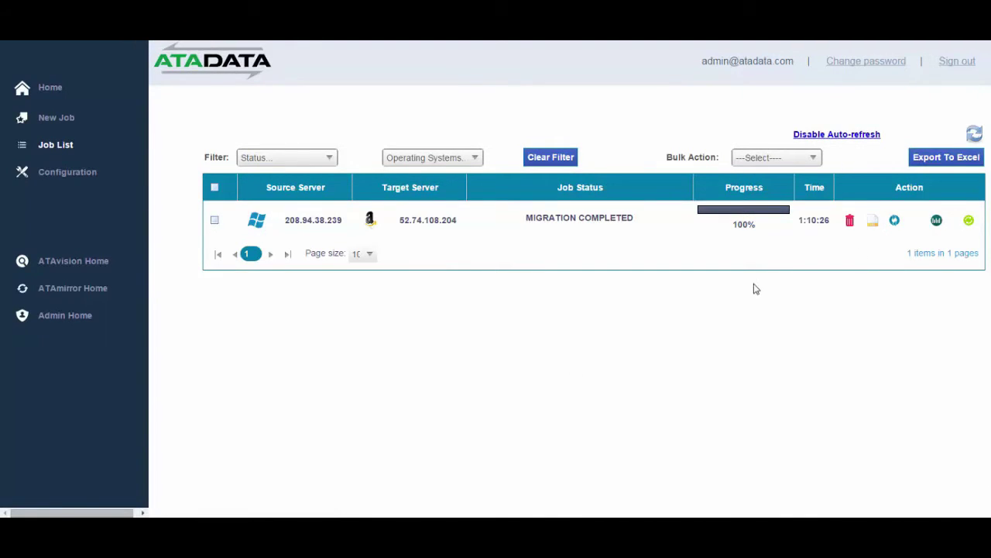
Confirm the target is online and start a Remote Desktop connection to 52.74.108.204.
{"action": "left_click", "coordinate": [936, 222]}
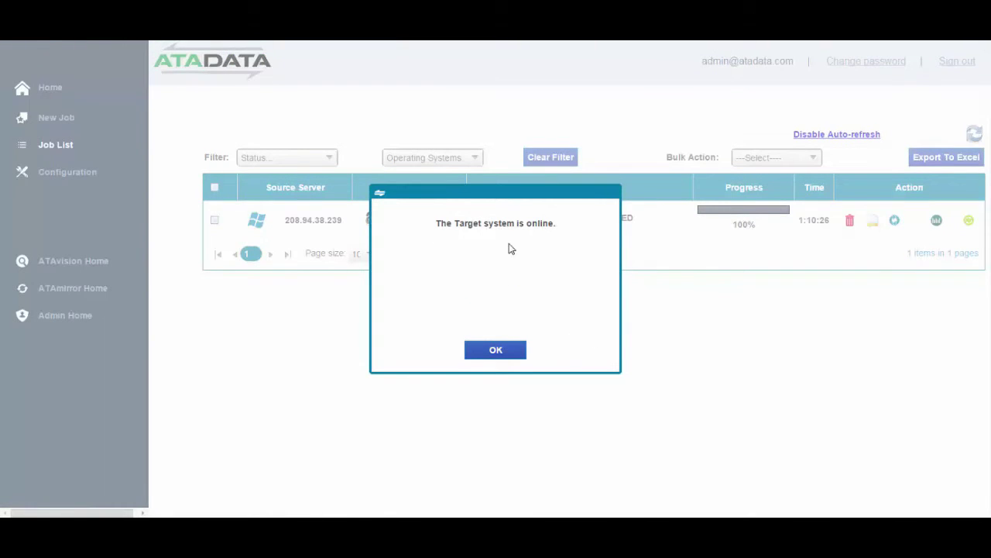
{"action": "left_click", "coordinate": [494, 352]}
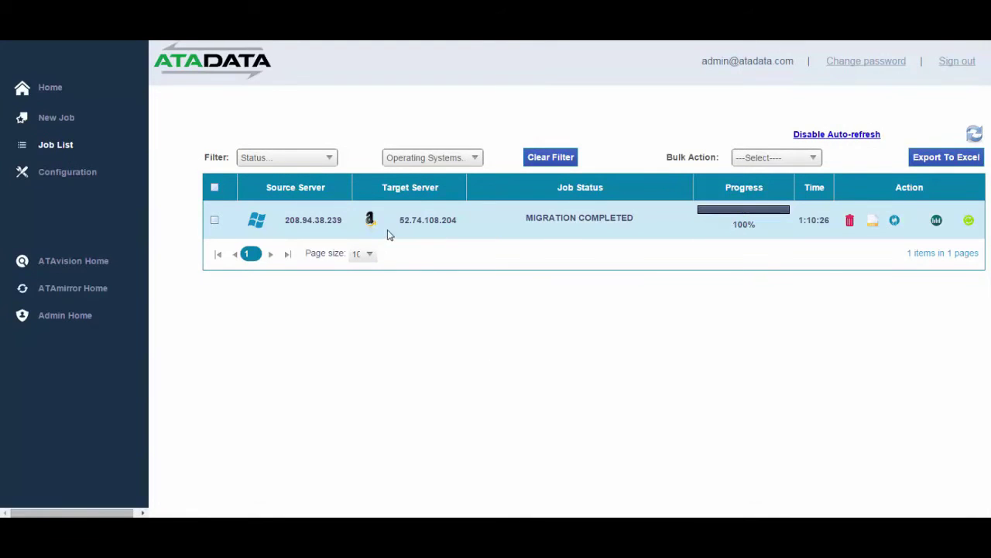
{"action": "left_click_drag", "start_coordinate": [399, 220], "coordinate": [463, 221]}
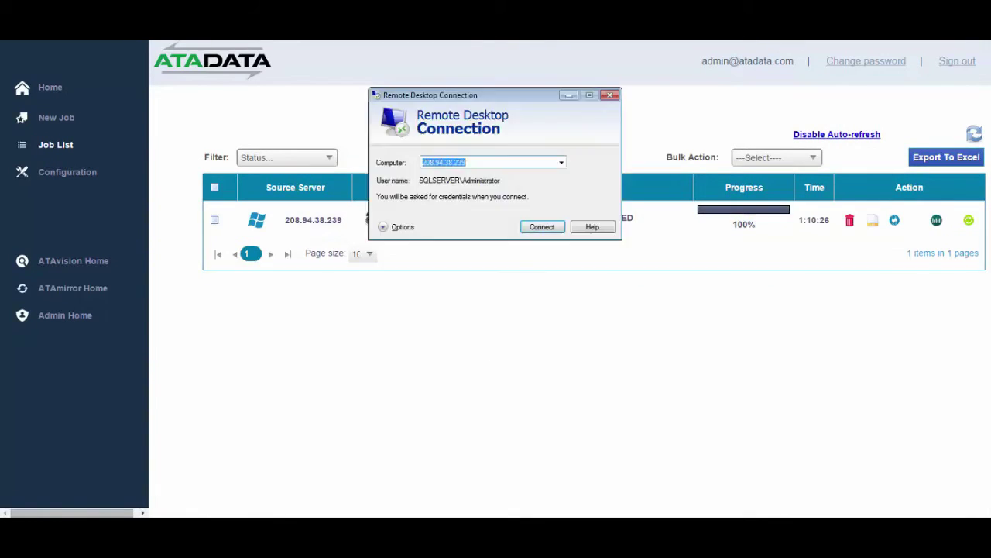
{"action": "type", "text": "52.74.108.204"}
{"action": "left_click", "coordinate": [535, 227]}
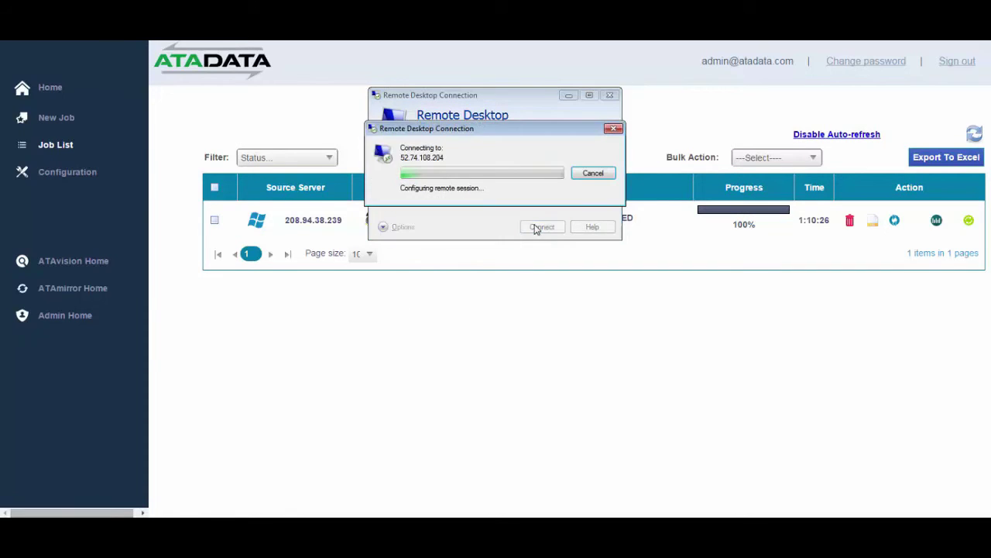
Sign in as Administrator with the account password and permanently accept the server's certificate.
{"action": "left_click", "coordinate": [502, 164]}
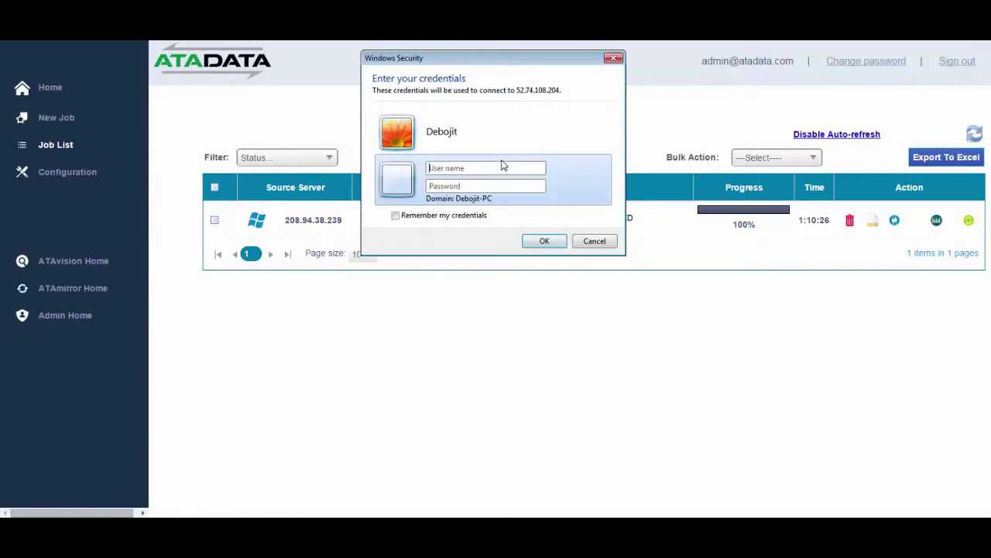
{"action": "type", "text": "Administrator"}
{"action": "key", "text": "Tab"}
{"action": "type", "text": "p"}
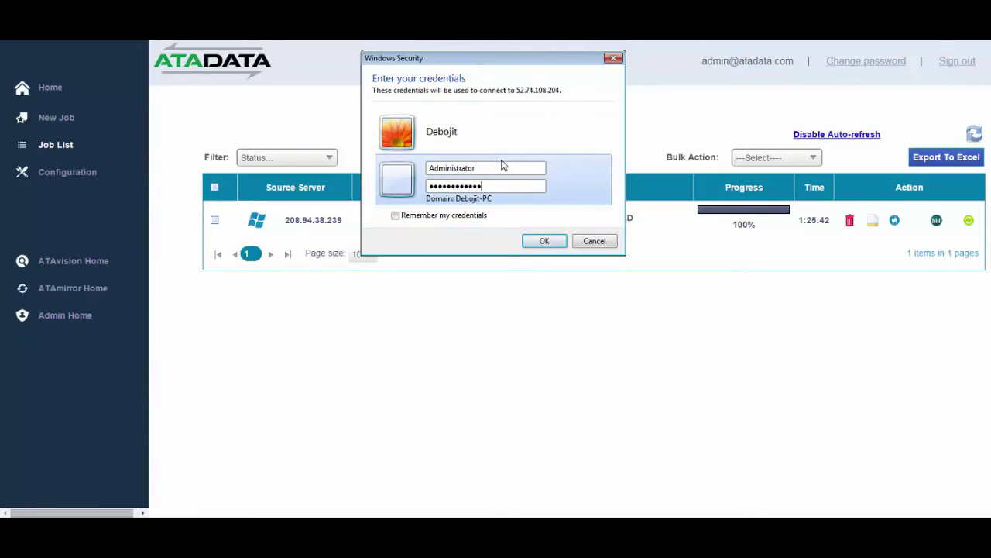
{"action": "key", "text": "Return"}
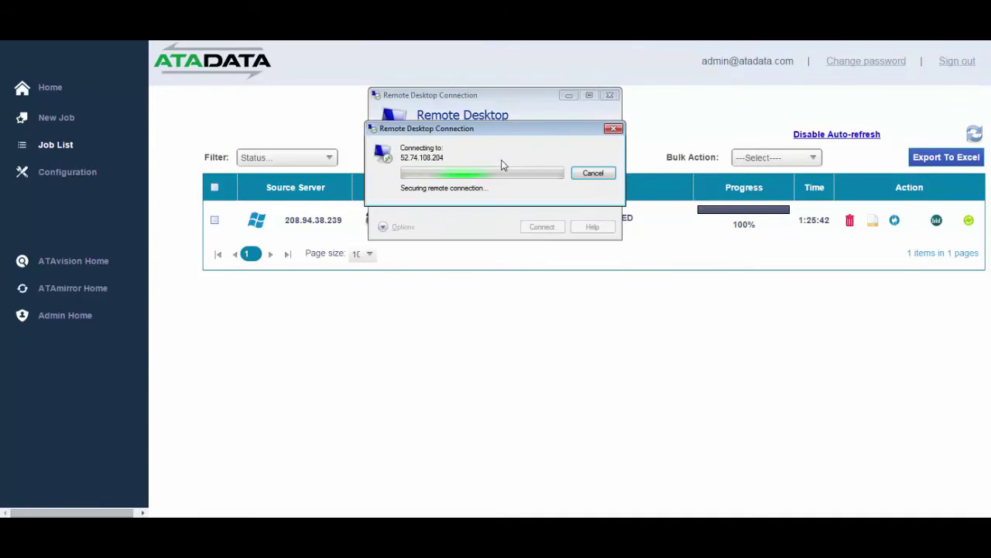
{"action": "left_click_drag", "start_coordinate": [524, 54], "coordinate": [501, 124]}
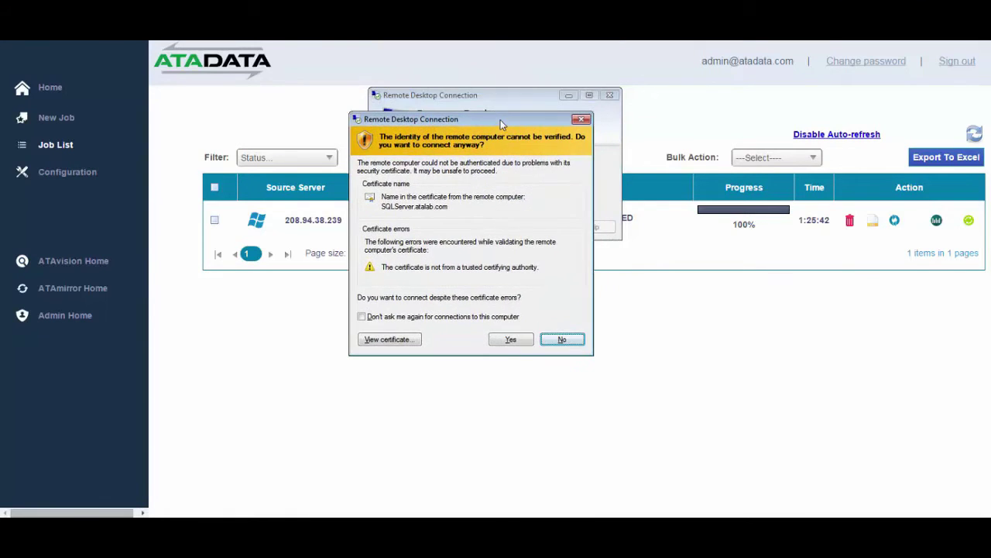
{"action": "left_click", "coordinate": [385, 317]}
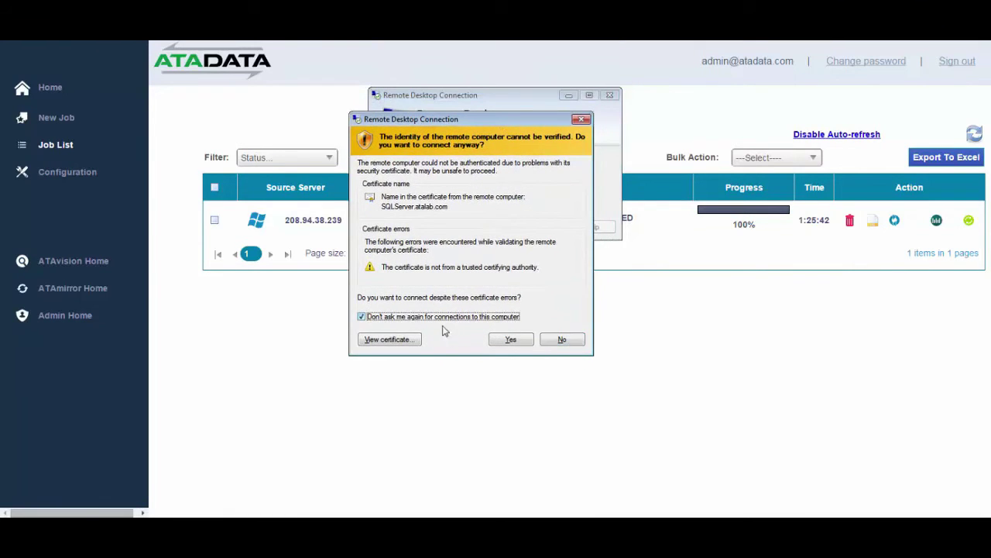
{"action": "left_click", "coordinate": [510, 340]}
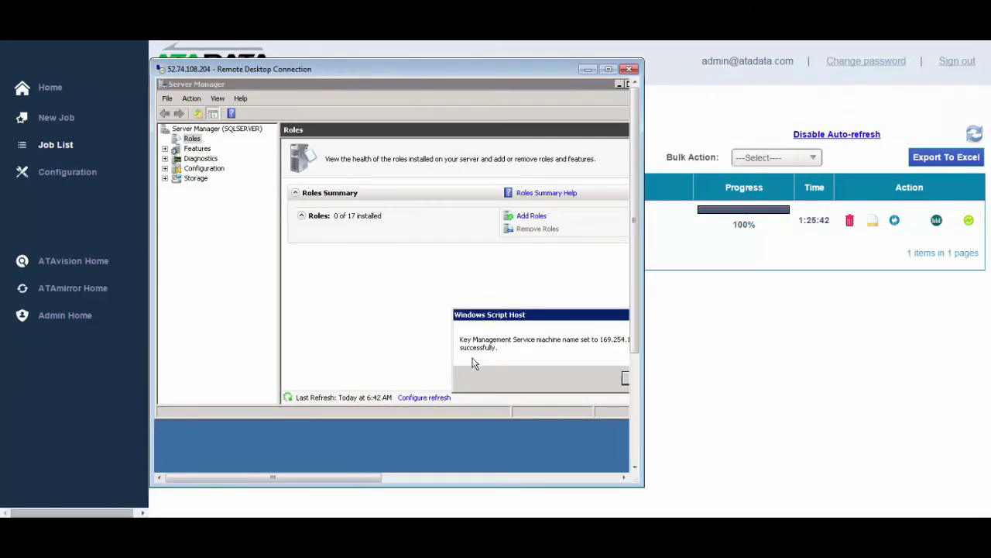
In Explorer on the remote server, check the folders on the D: and C: drives.
{"action": "left_click", "coordinate": [636, 457]}
{"action": "left_click", "coordinate": [273, 460]}
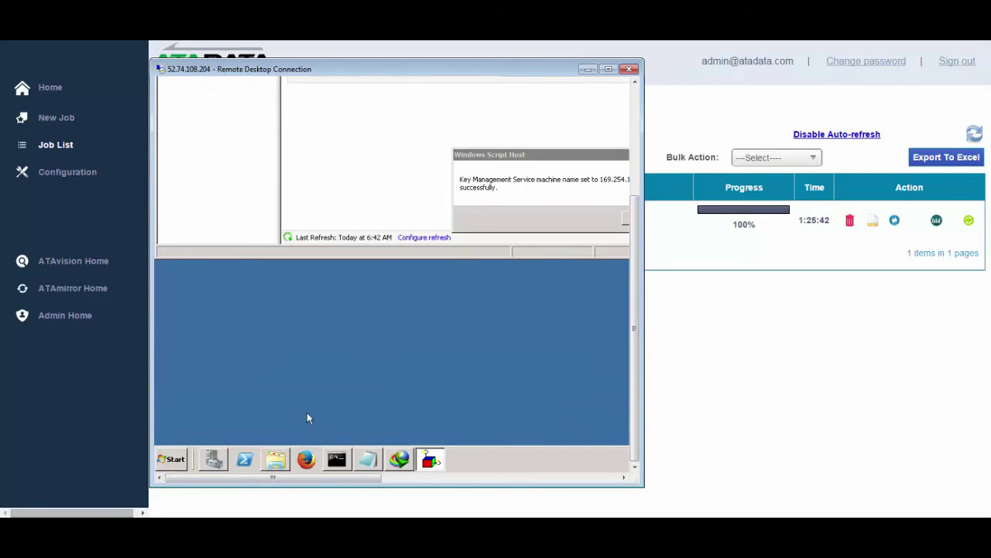
{"action": "left_click", "coordinate": [634, 118]}
{"action": "left_click", "coordinate": [190, 269]}
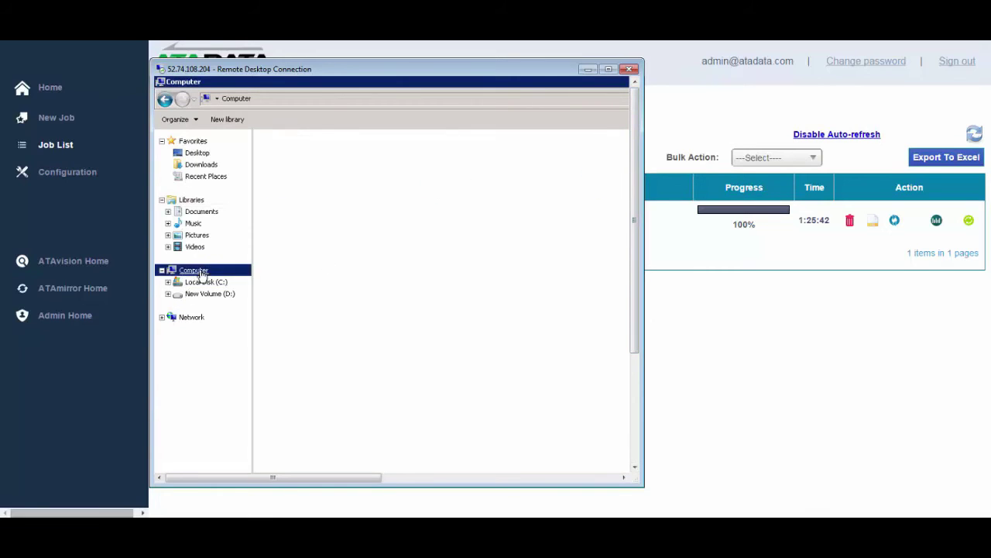
{"action": "double_click", "coordinate": [484, 166]}
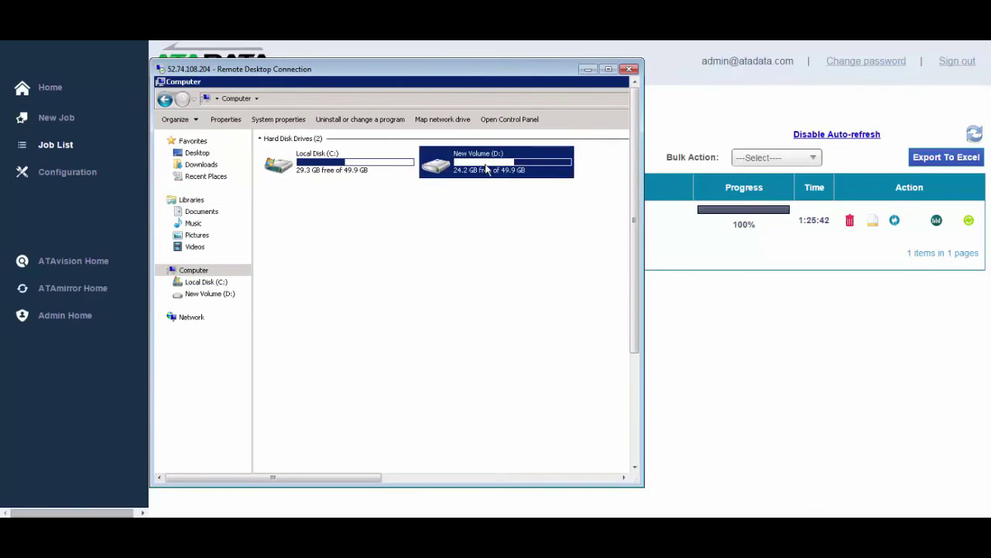
{"action": "left_click", "coordinate": [164, 99]}
{"action": "double_click", "coordinate": [327, 172]}
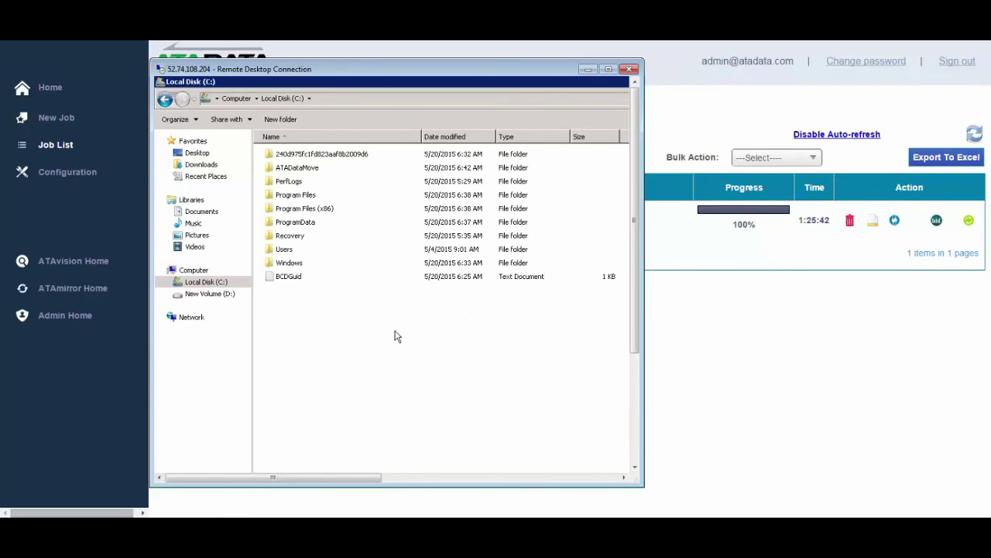
{"action": "left_click", "coordinate": [164, 99]}
Restore the Computer window, close Server Manager, and shift the Computer window left.
{"action": "double_click", "coordinate": [396, 93]}
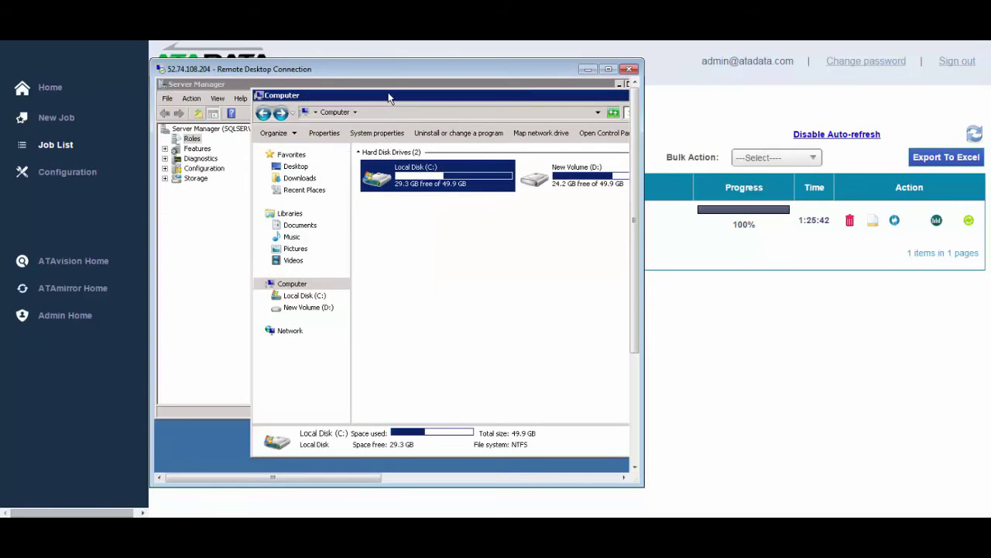
{"action": "left_click", "coordinate": [360, 86]}
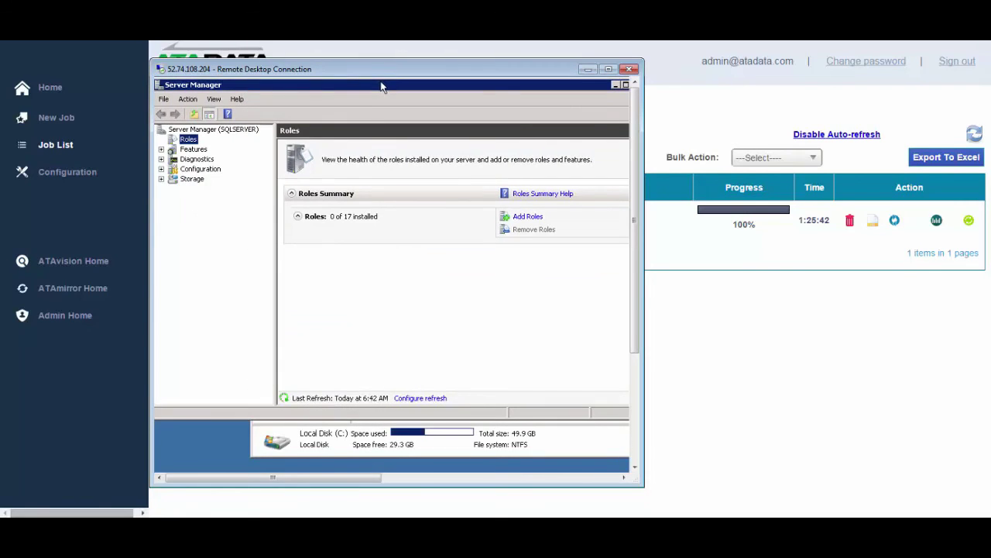
{"action": "double_click", "coordinate": [318, 95]}
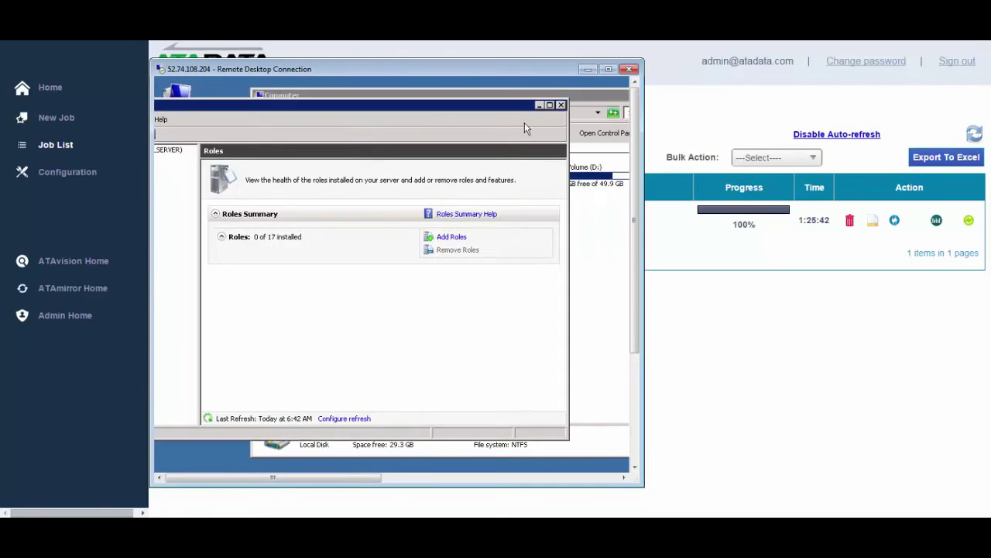
{"action": "left_click", "coordinate": [561, 105]}
{"action": "left_click_drag", "start_coordinate": [465, 101], "coordinate": [431, 122]}
Select source IP 208.94.38.239 in the job list and open a new Remote Desktop Connection dialog.
{"action": "left_click_drag", "start_coordinate": [547, 75], "coordinate": [884, 85]}
{"action": "left_click", "coordinate": [295, 225]}
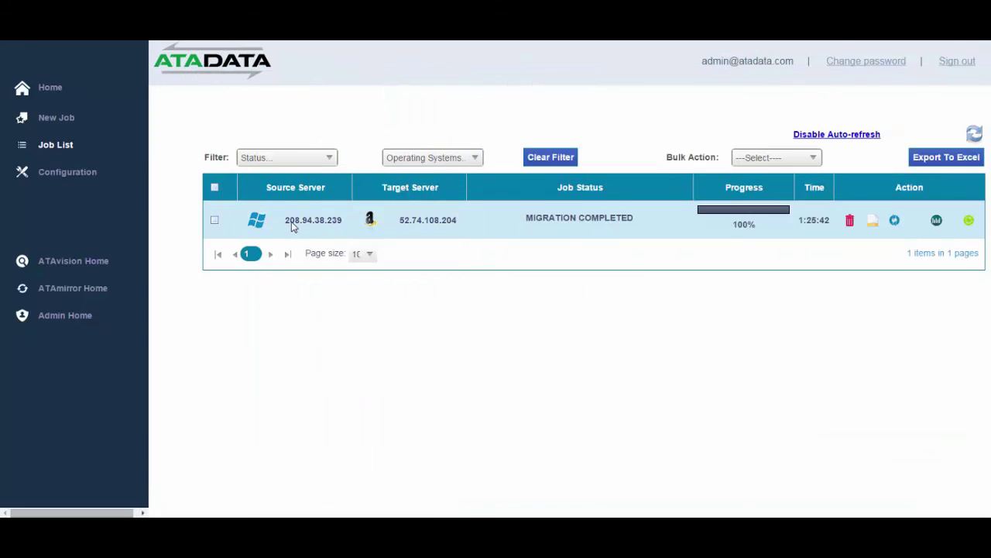
{"action": "double_click", "coordinate": [292, 225]}
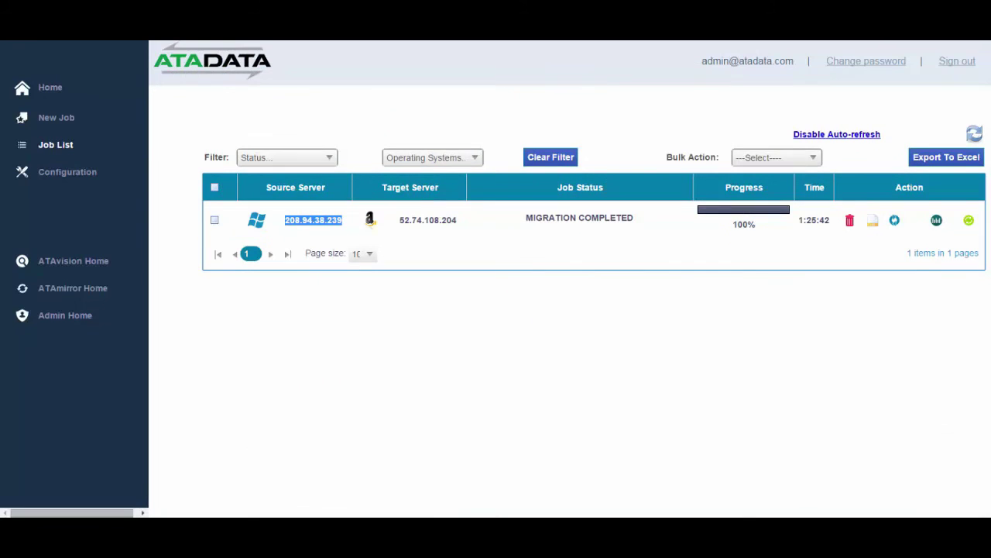
{"action": "right_click", "coordinate": [46, 501]}
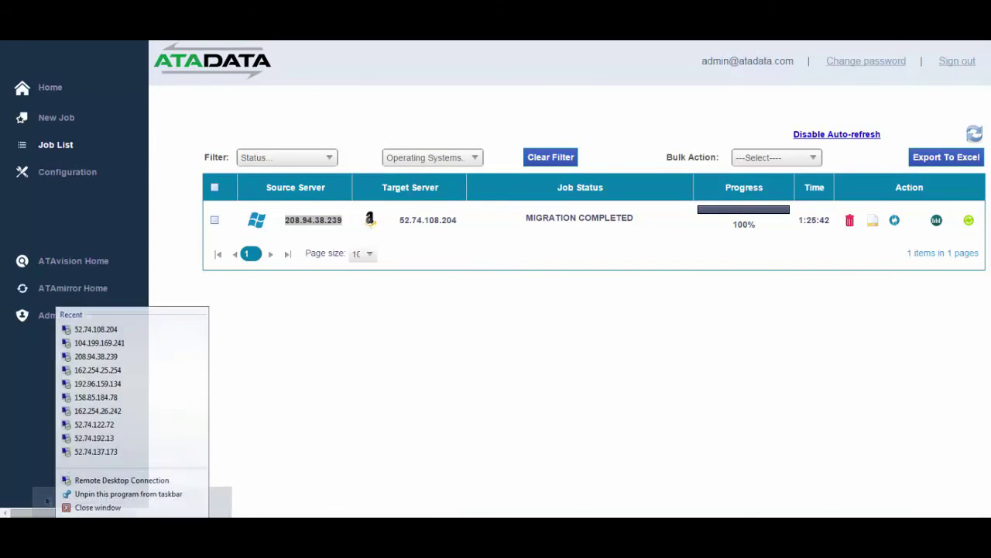
{"action": "left_click", "coordinate": [144, 479]}
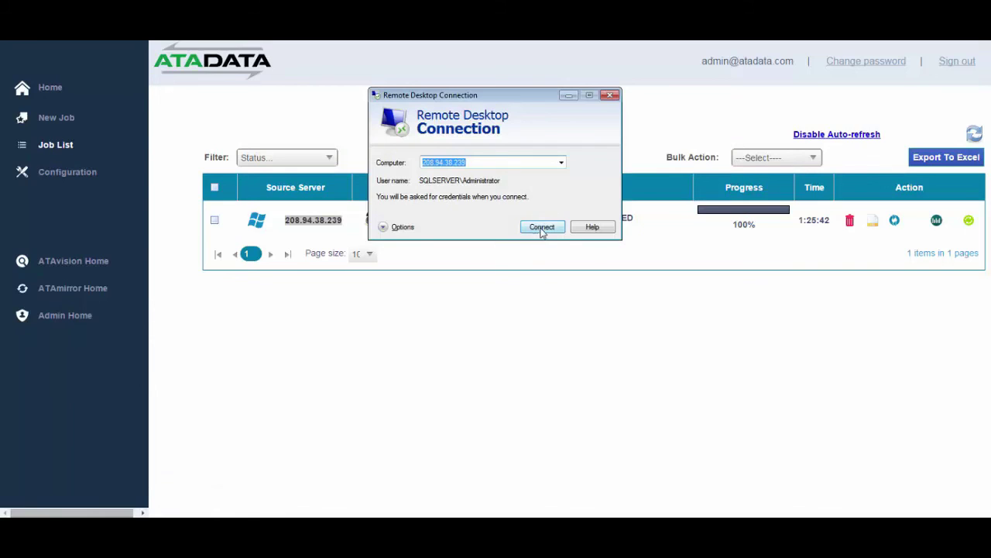